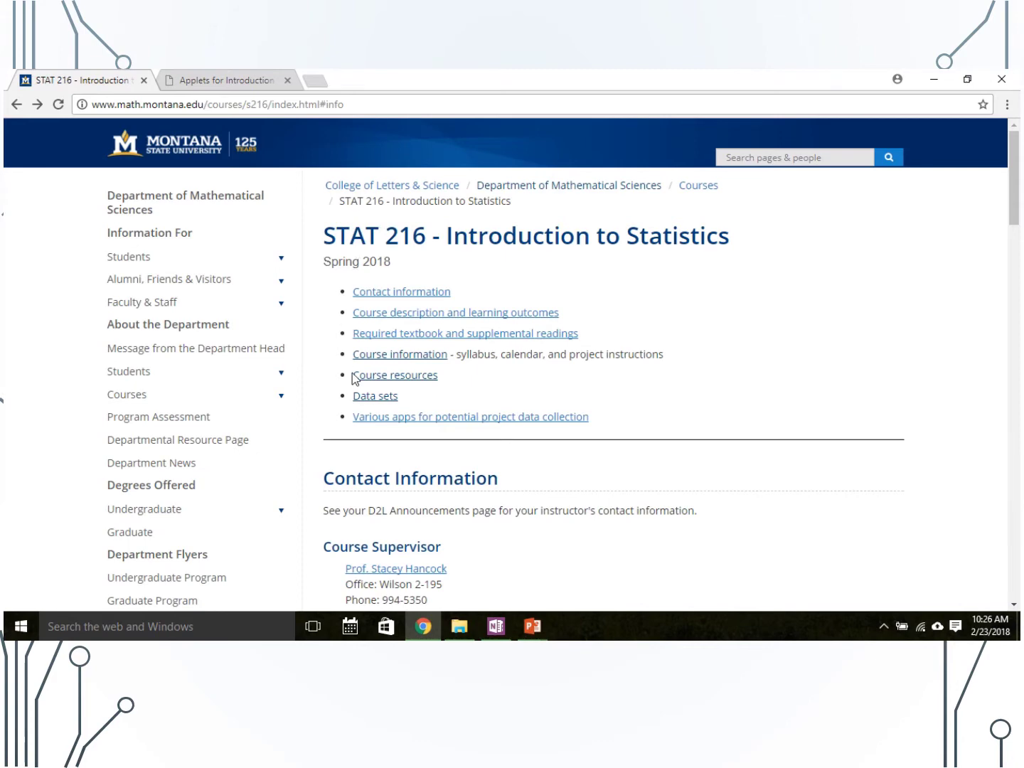
- Open the Arsenic Levels in New Hampshire data set from the course's data sets and copy its entire contents
click(374, 396)
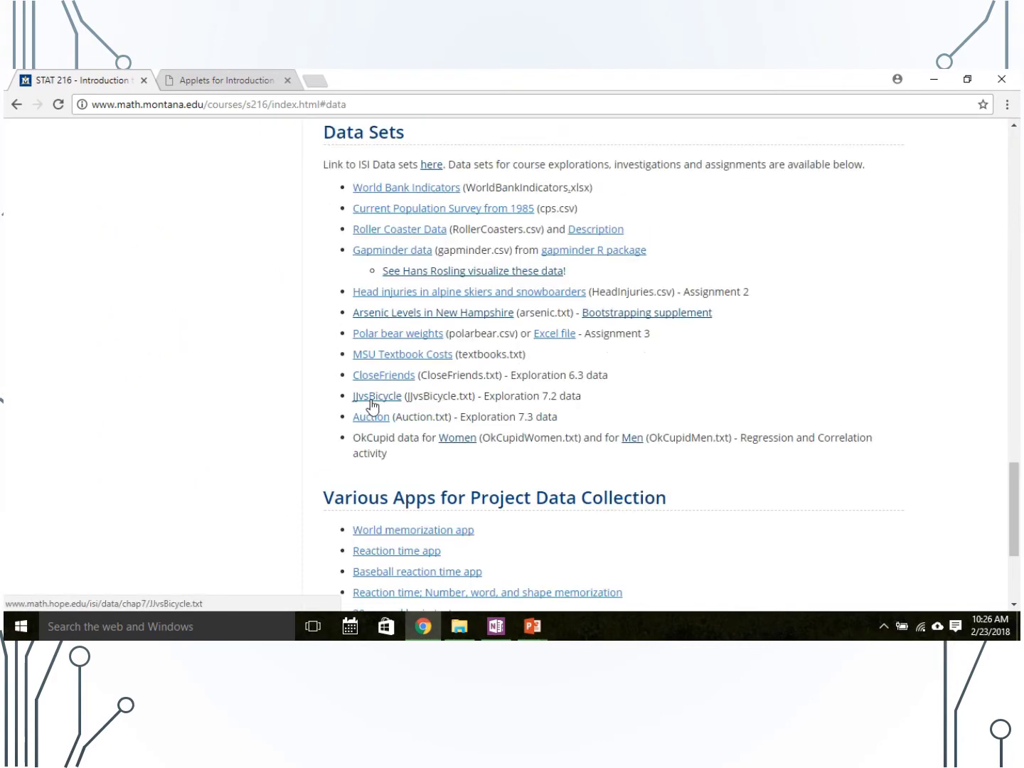
click(405, 315)
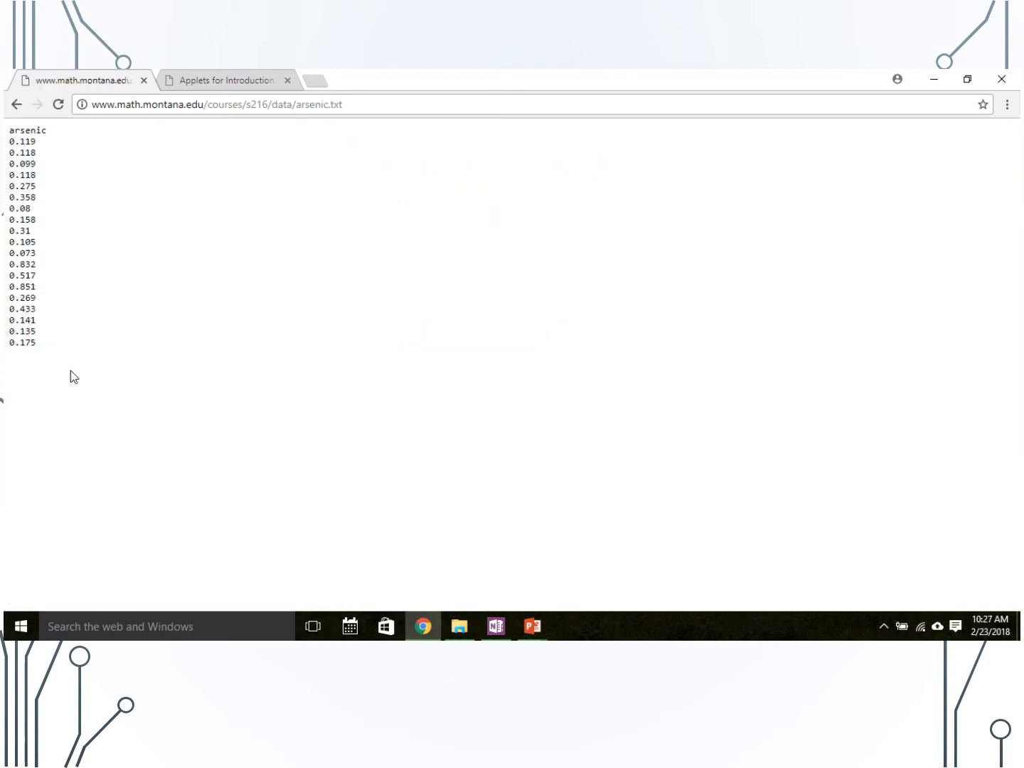
key(ctrl+a)
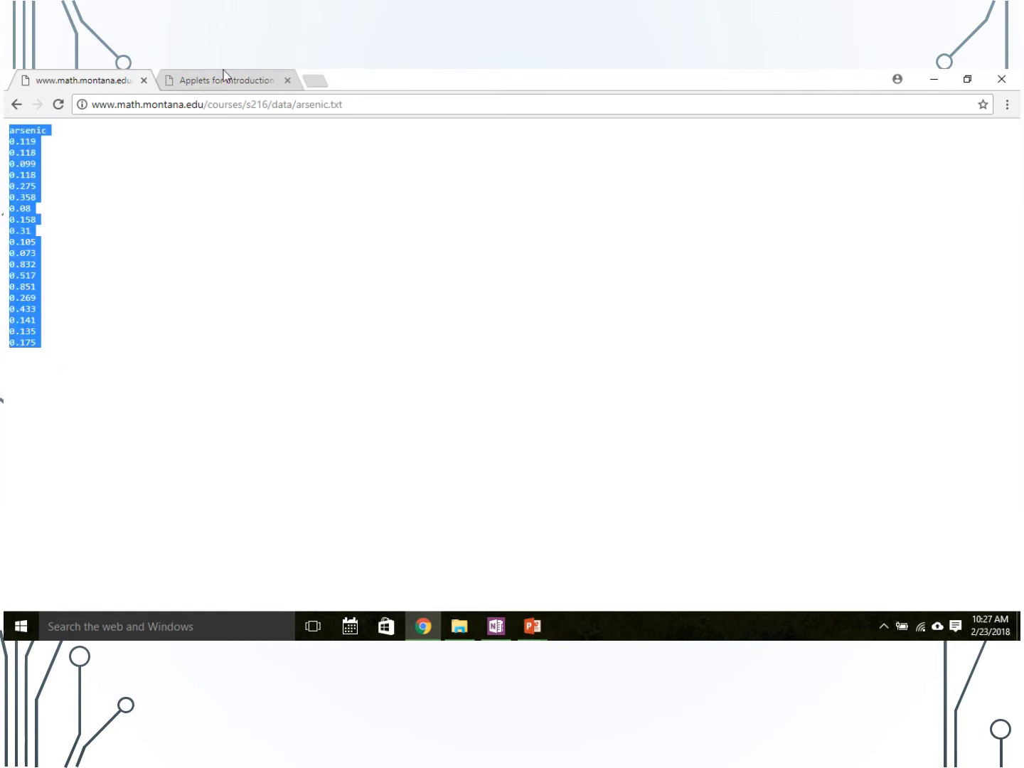
- Open the bootstrapping version of the One Mean applet in the Rossman/Chance collection
click(242, 80)
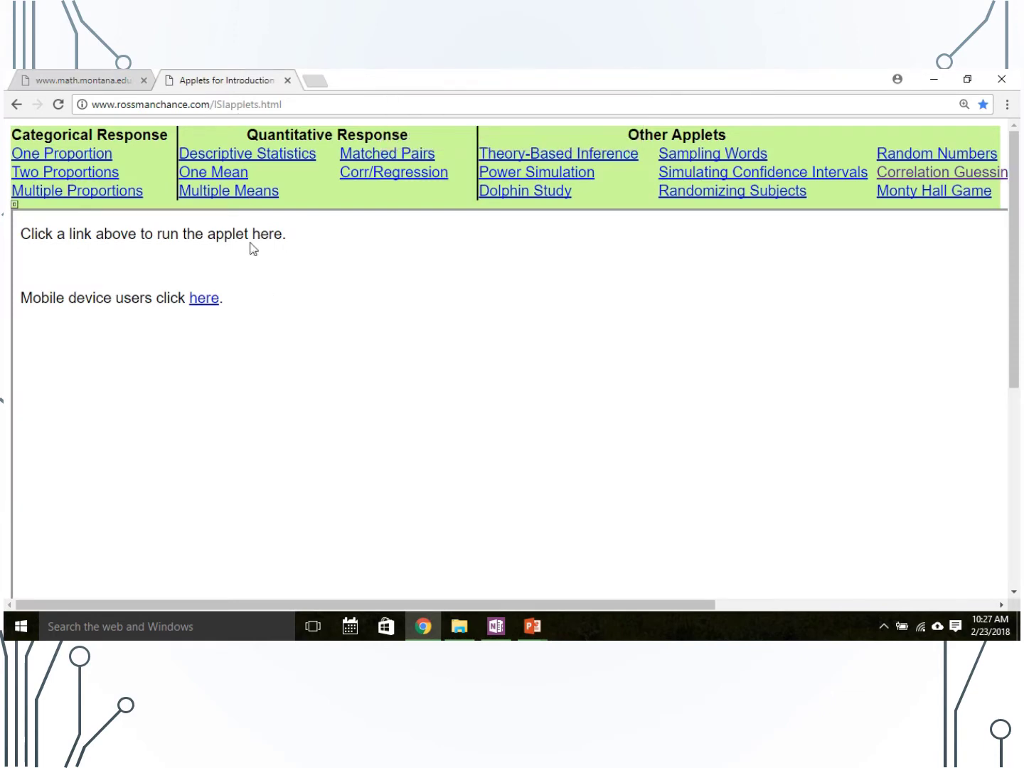
click(226, 173)
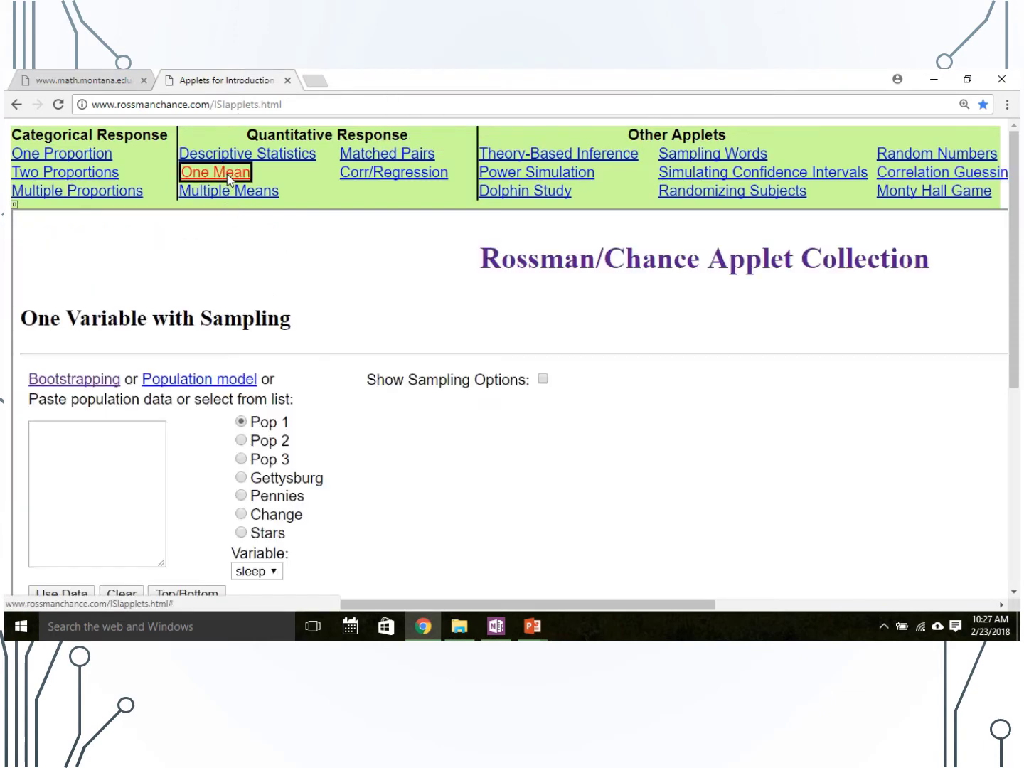
click(84, 385)
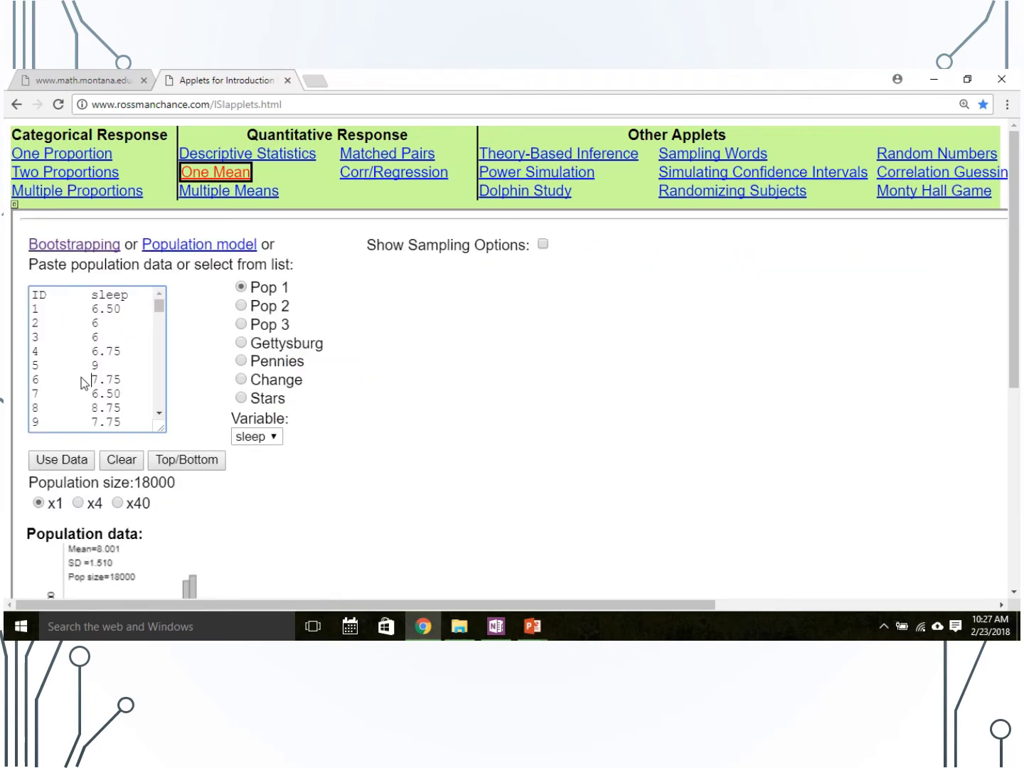
click(79, 251)
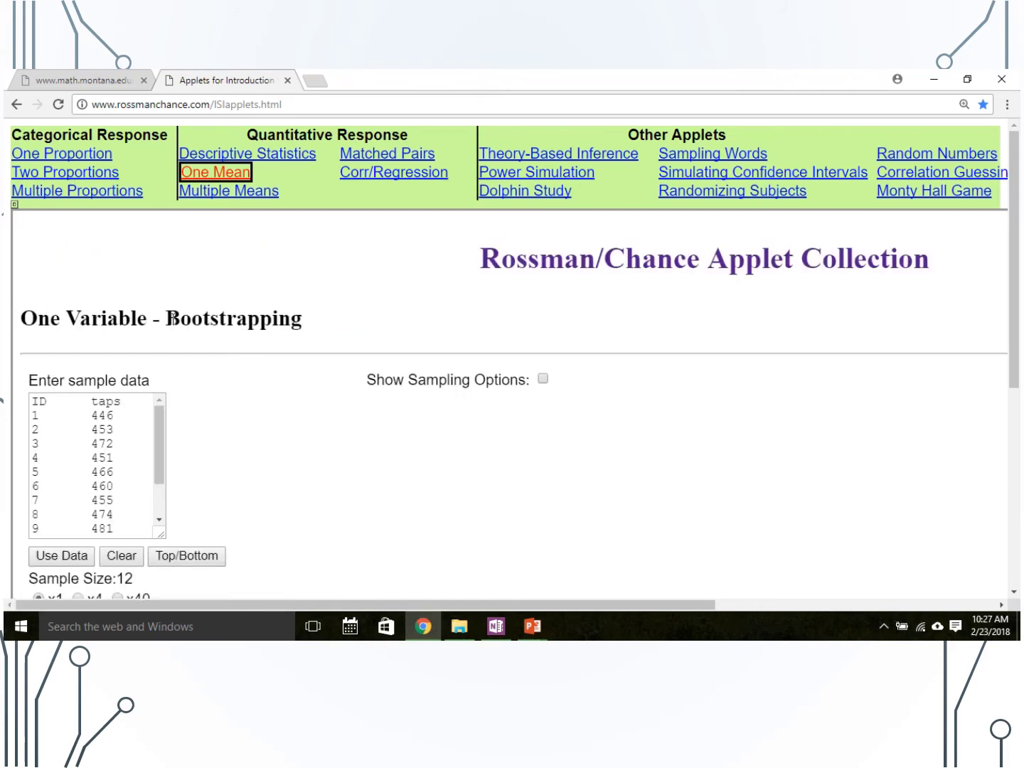
- Replace the example sample data with the copied arsenic values and load them into the applet
click(113, 560)
click(64, 447)
key(ctrl+v)
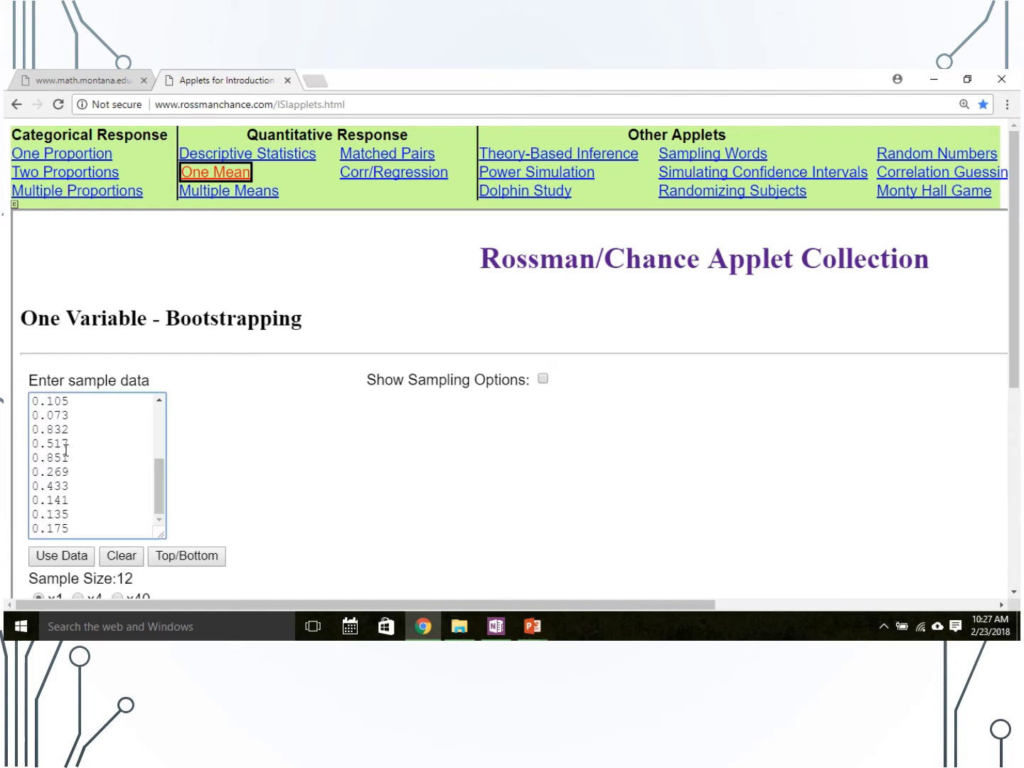
click(65, 557)
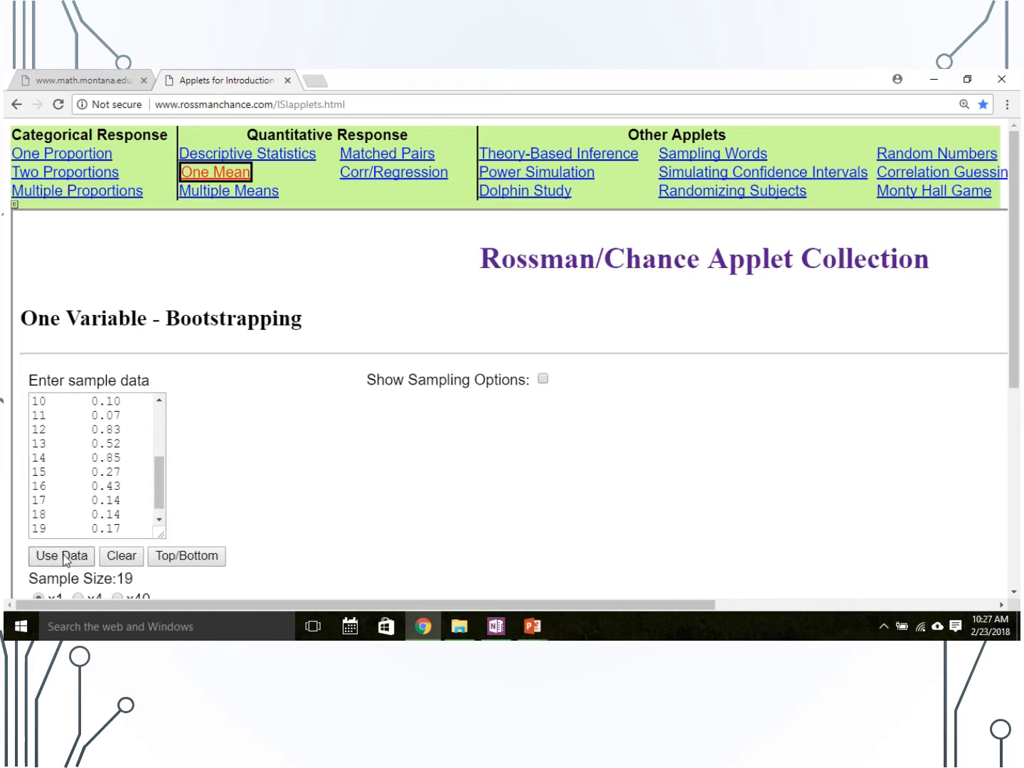
- Shift the mean of the arsenic sample data by -0.122
drag(1016, 263, 1016, 439)
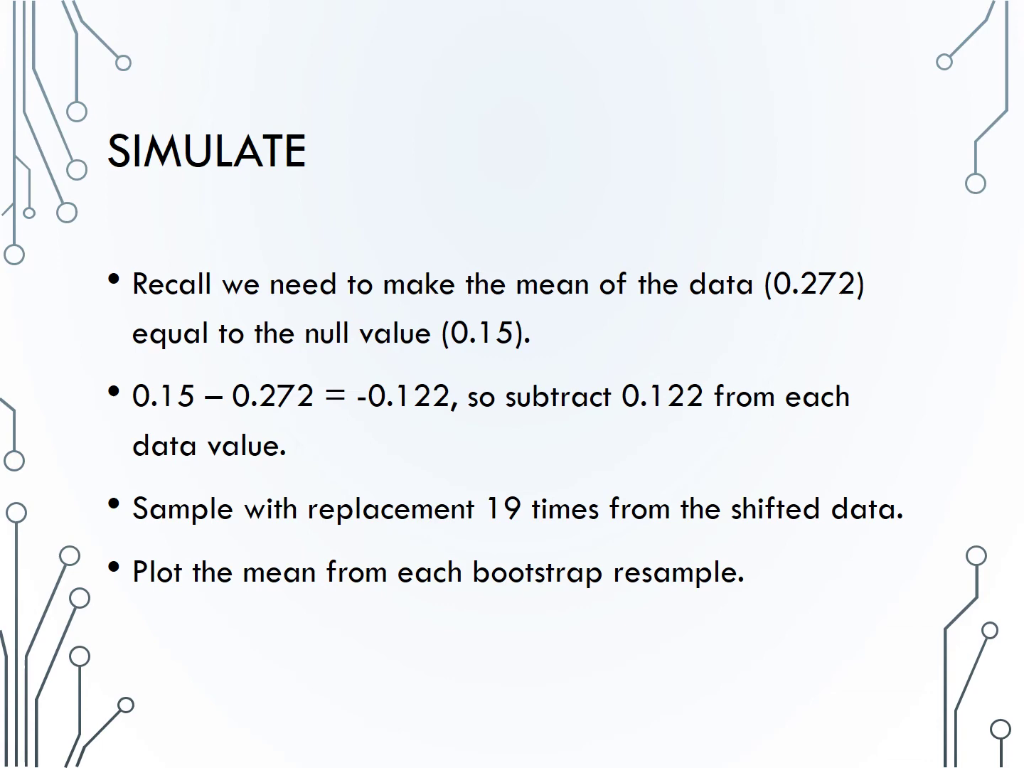
key(Right)
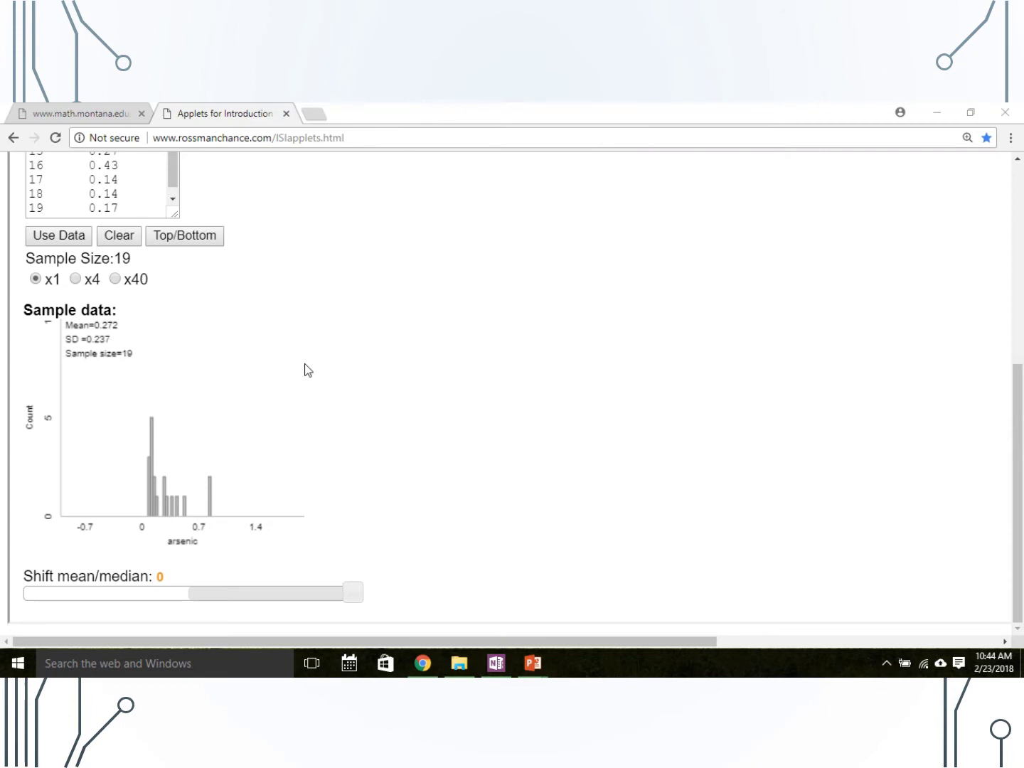
click(161, 577)
text(-)
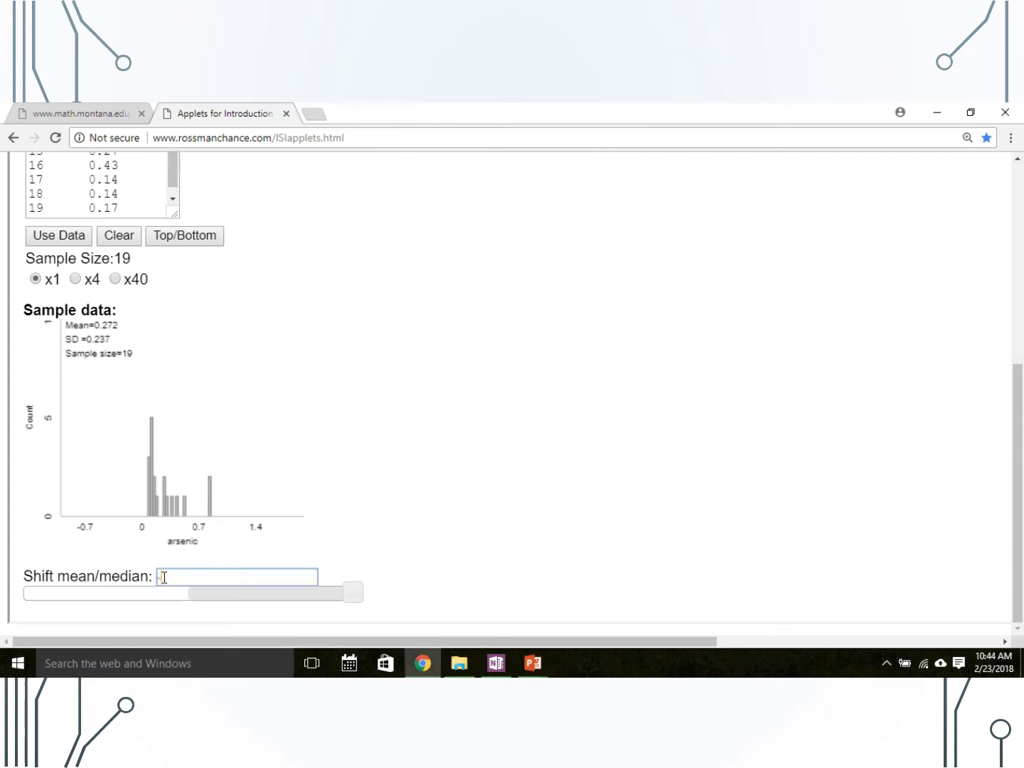
text(0.122)
key(Return)
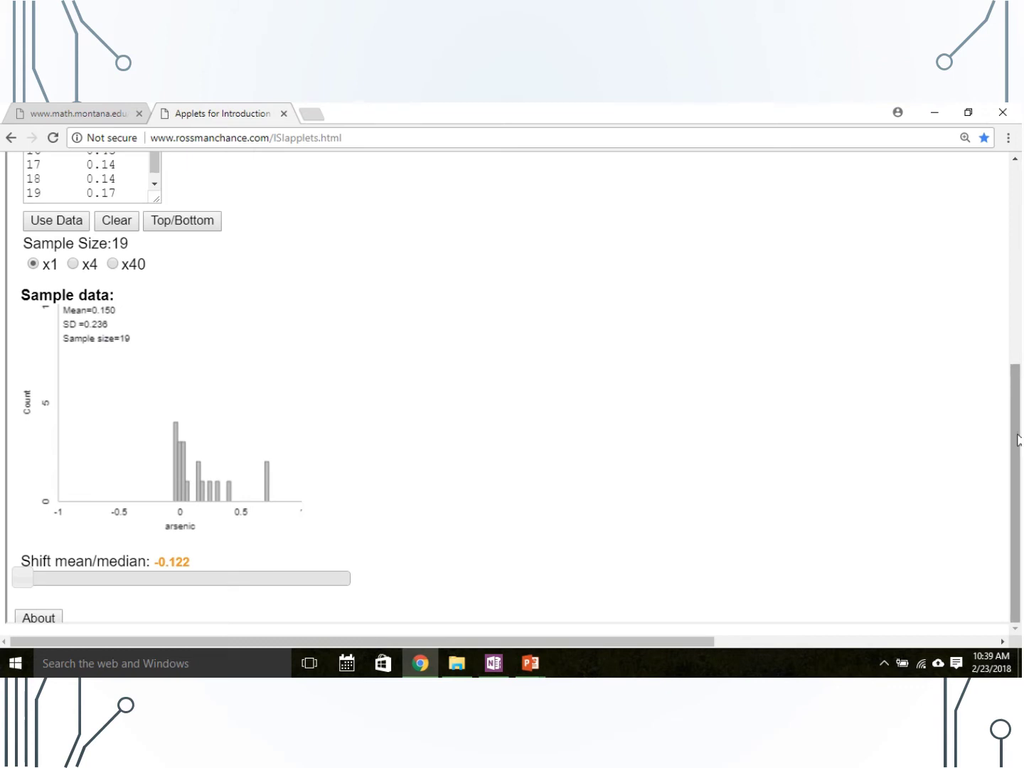
- Show the sampling options and draw 1000 bootstrap samples of size 19
drag(1018, 439, 1018, 287)
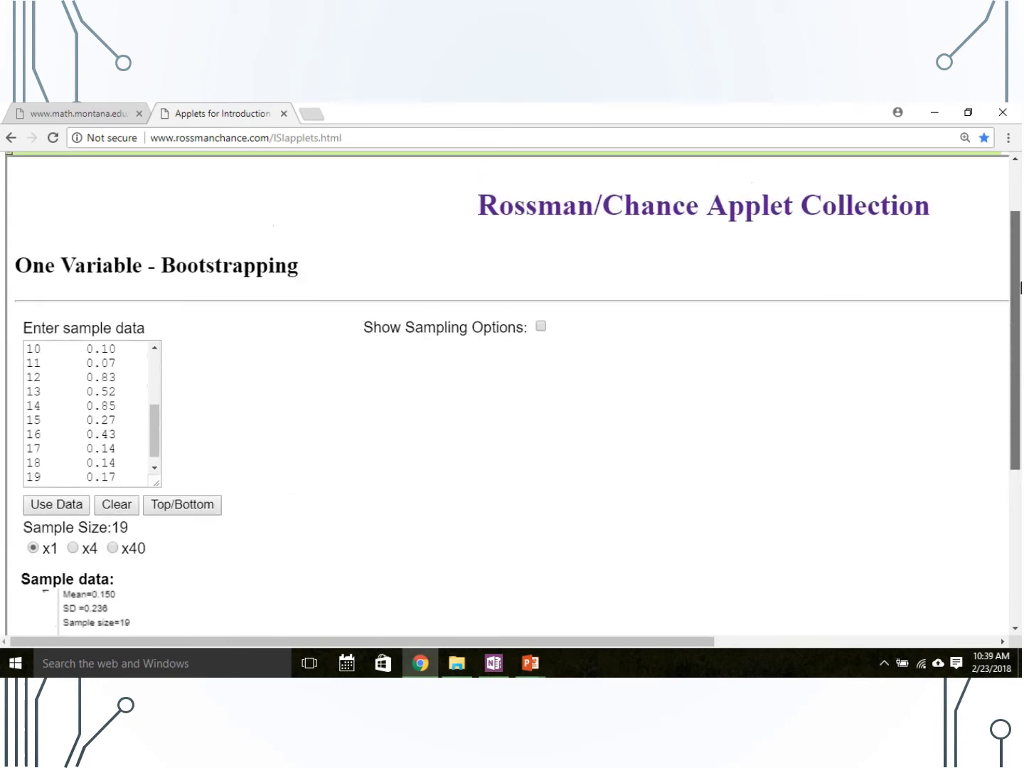
click(542, 328)
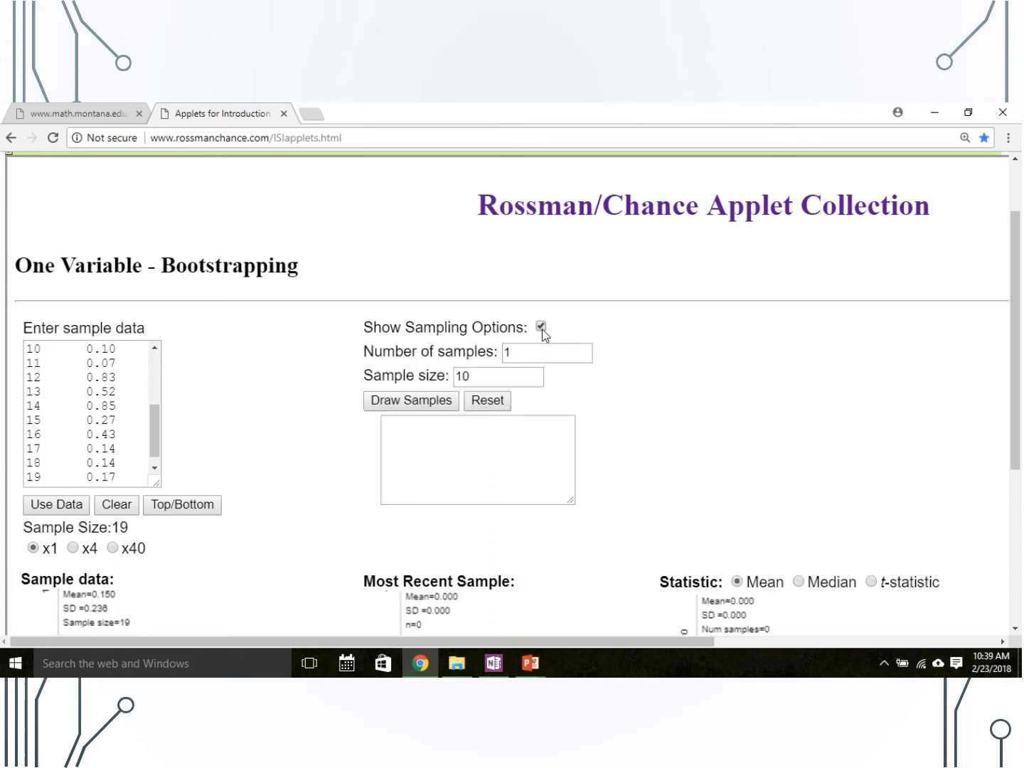
click(533, 351)
text(000)
click(478, 377)
key(BackSpace)
text(9)
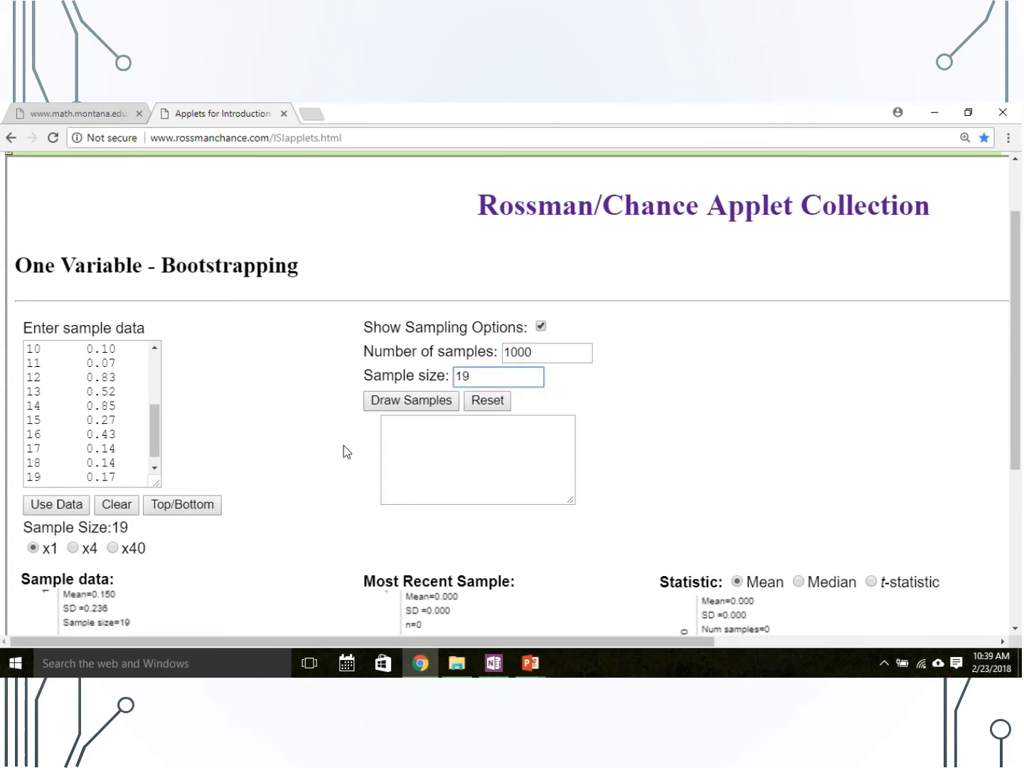
click(413, 401)
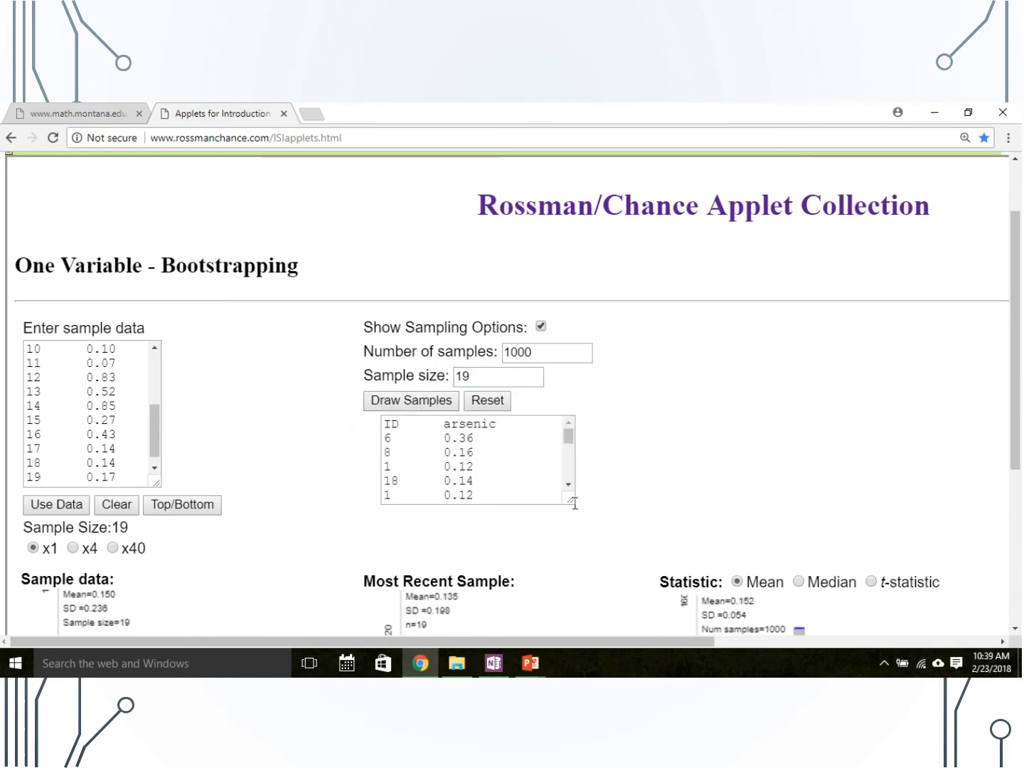
- Enlarge the resample list temporarily to examine its drawn IDs and arsenic values, and inspect the most recent sample's dot plot
drag(571, 502, 571, 626)
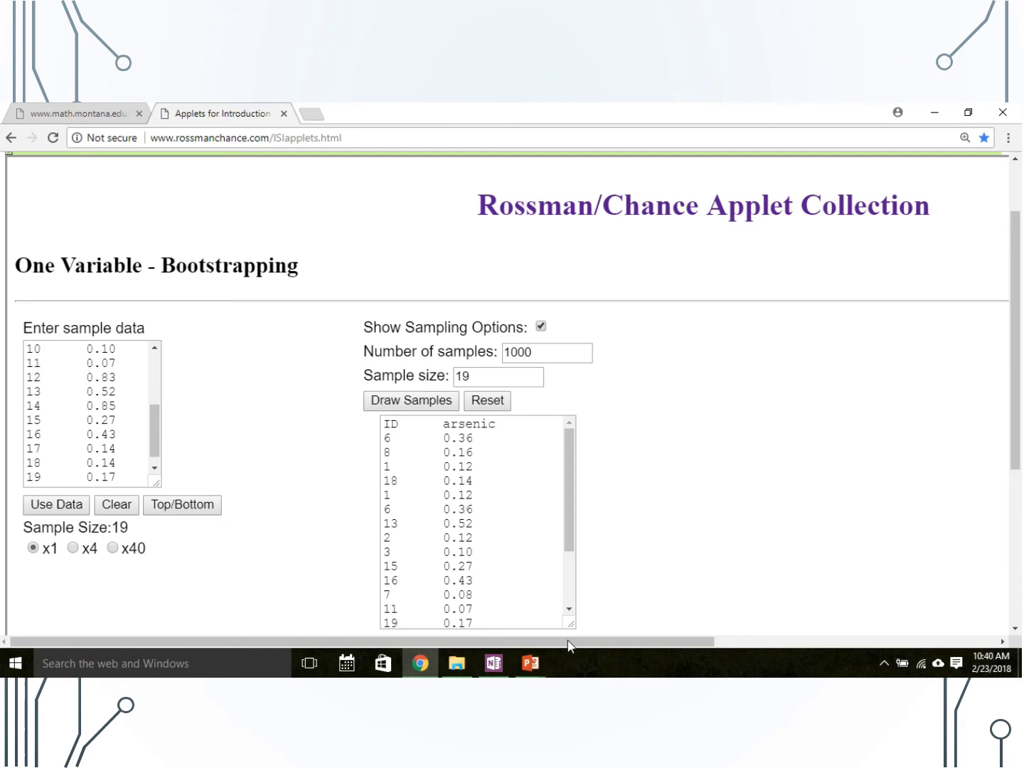
drag(571, 623, 567, 552)
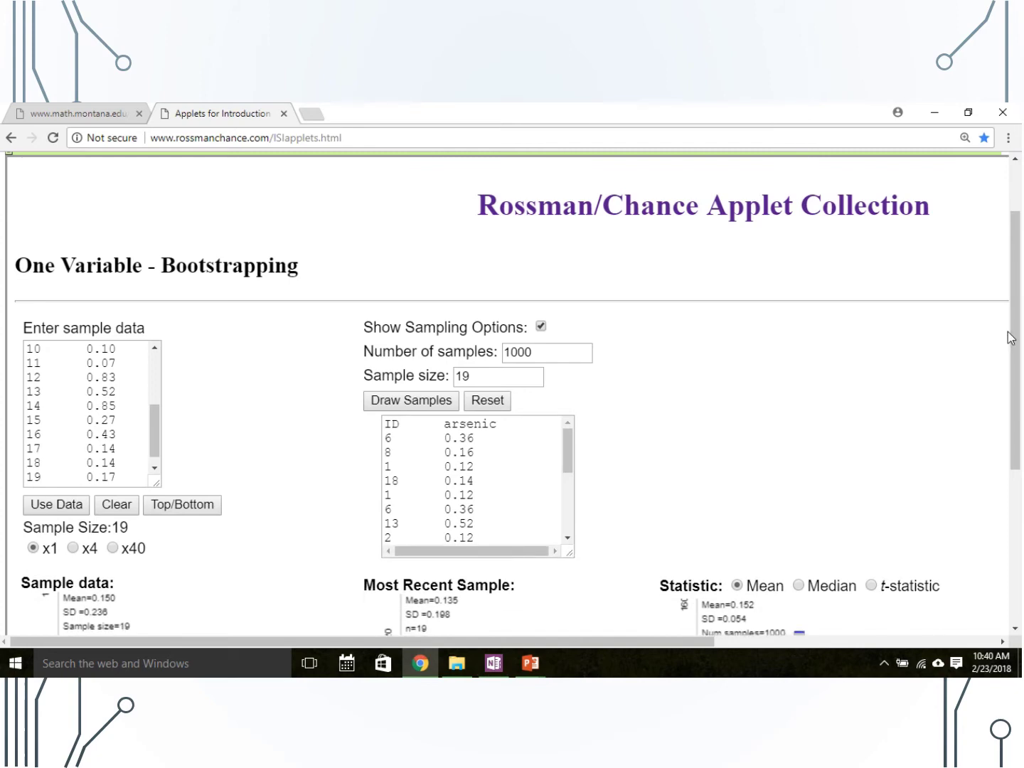
drag(1010, 336, 1011, 488)
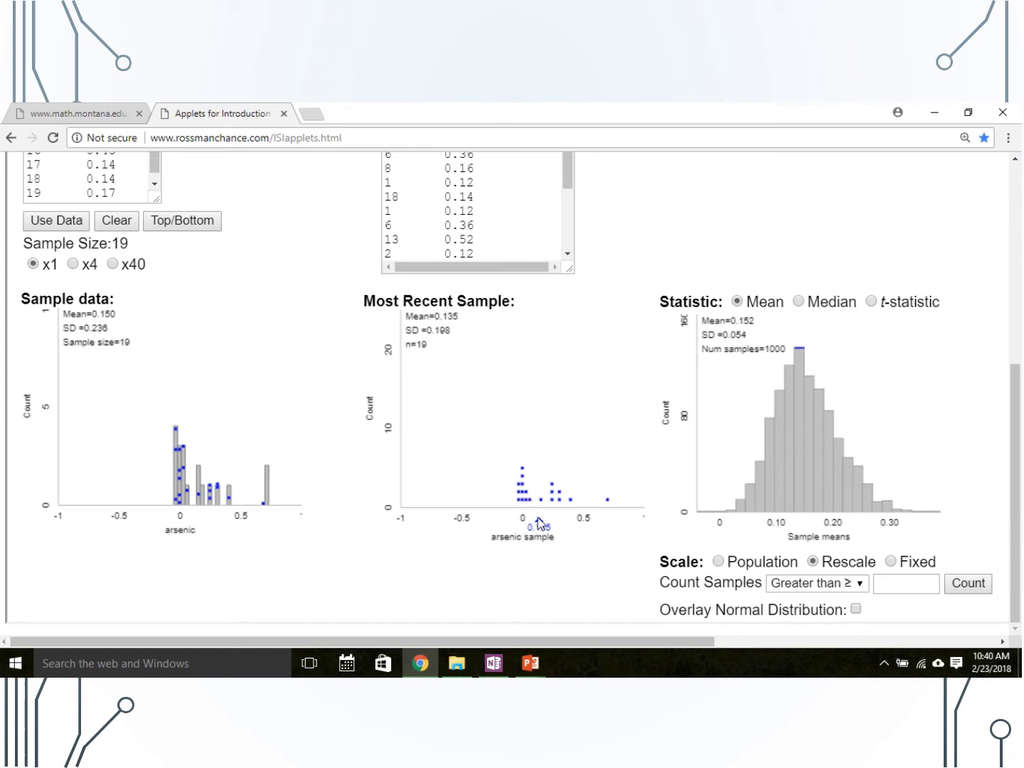
- Count the resampled means greater than or equal to 0.272
drag(541, 642, 647, 643)
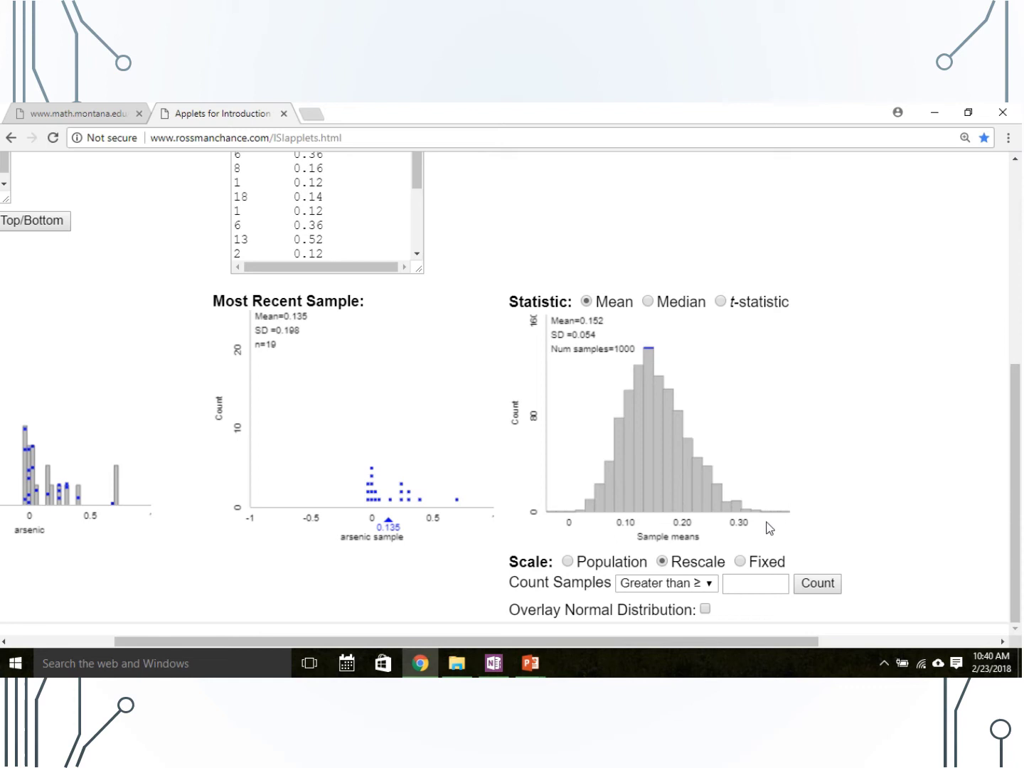
click(708, 584)
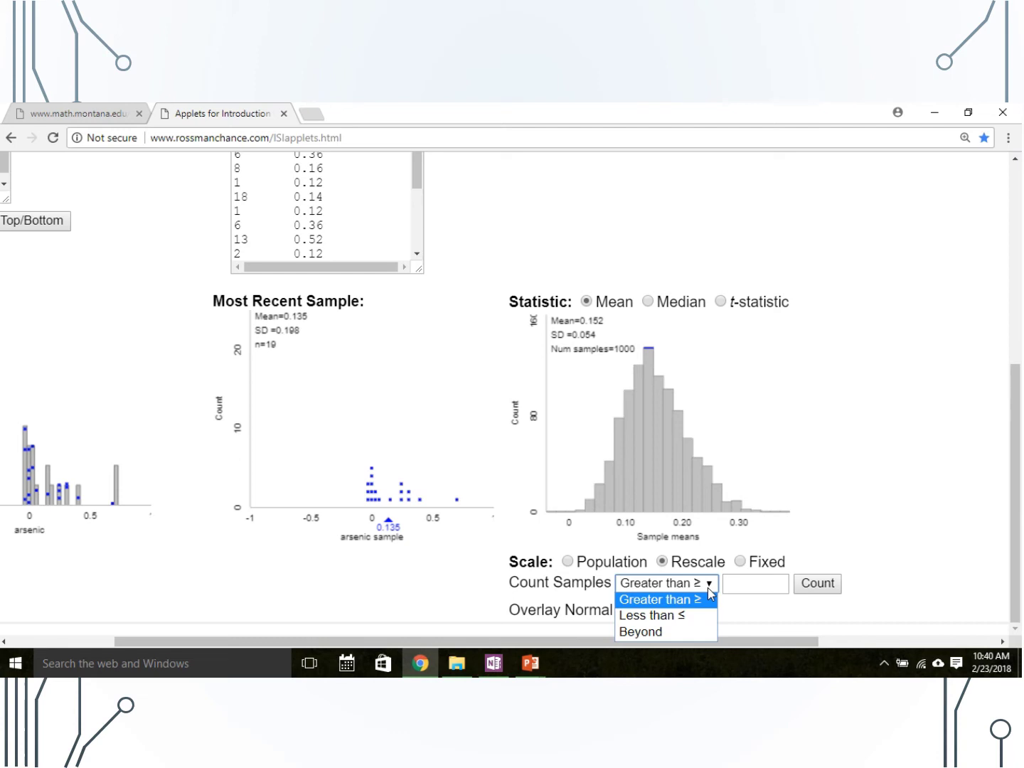
click(681, 601)
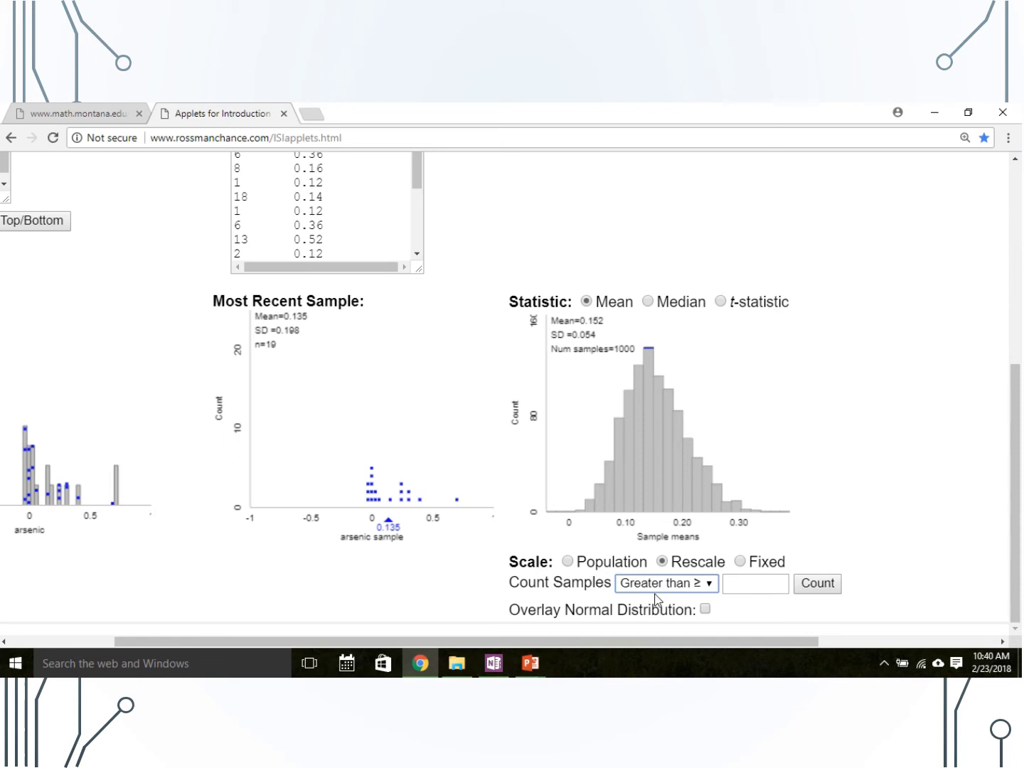
click(755, 584)
text(0.272)
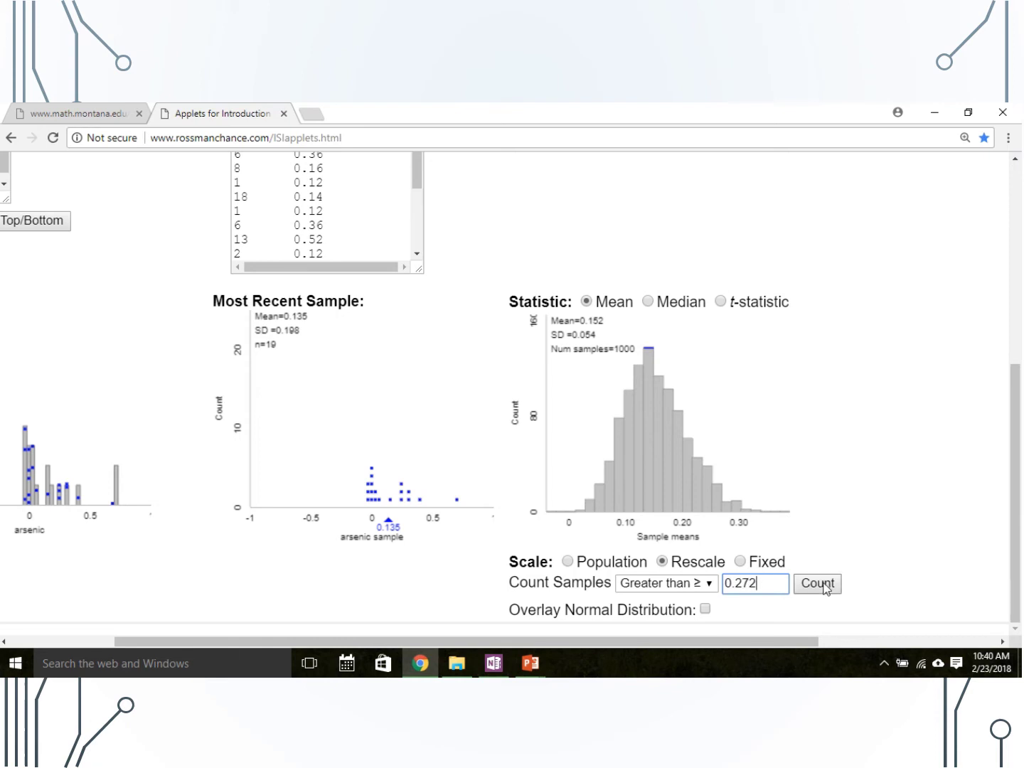
click(818, 585)
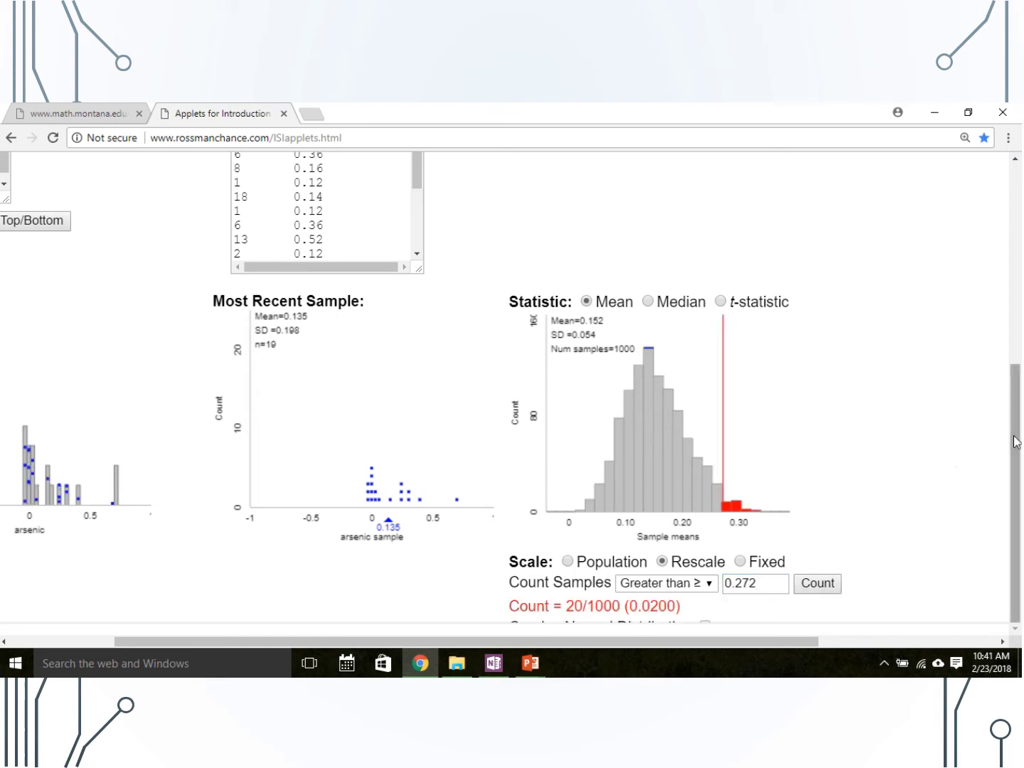
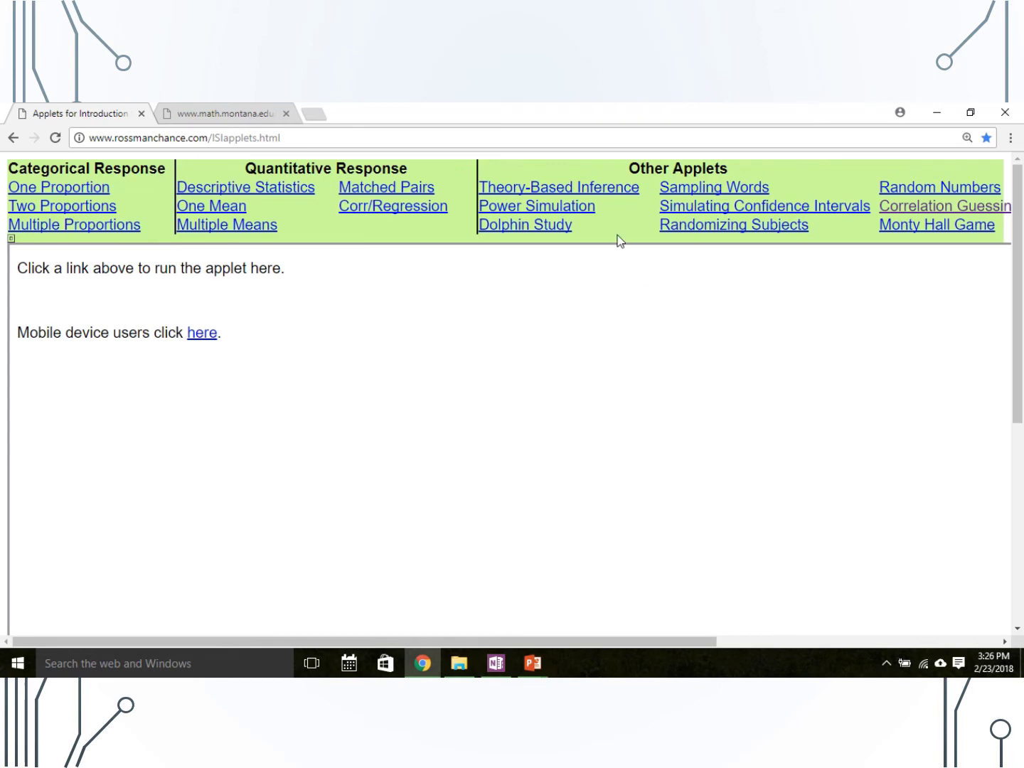
- Open the Theory-Based Inference applet and choose the One mean scenario
click(607, 192)
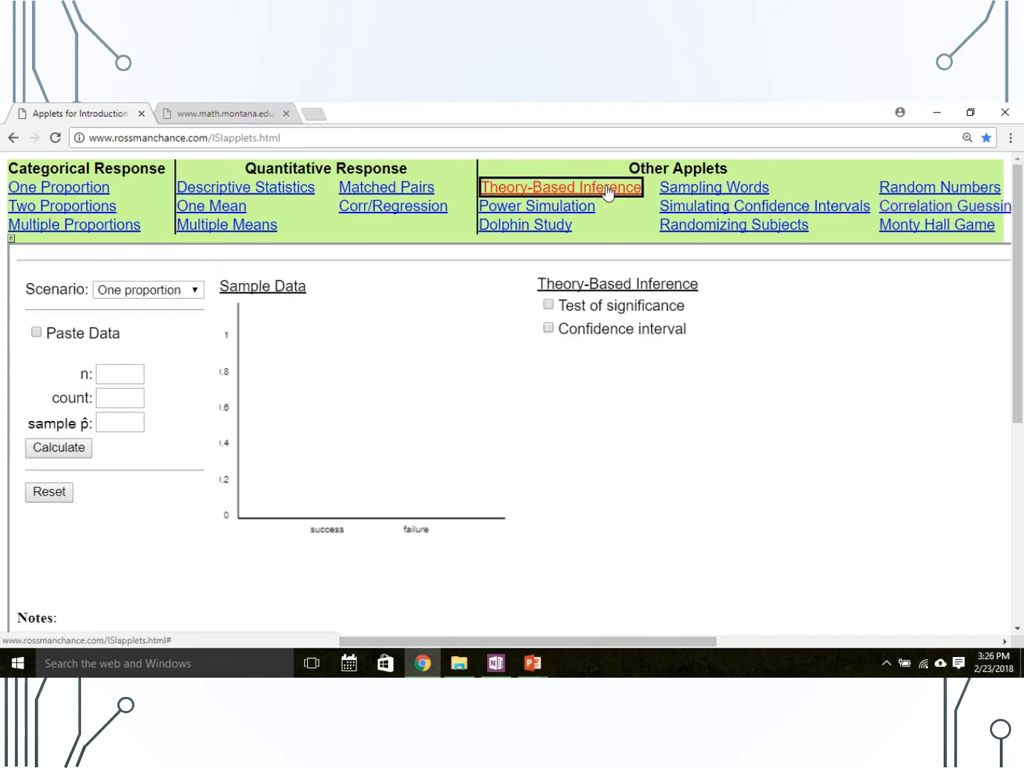
click(156, 294)
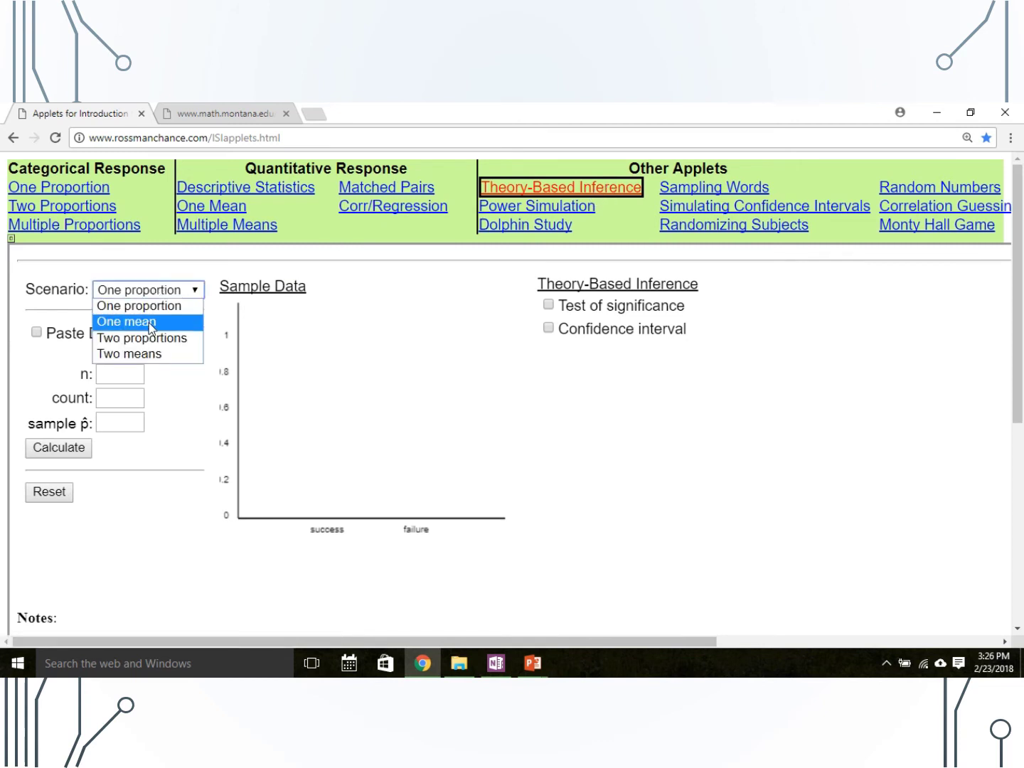
click(149, 322)
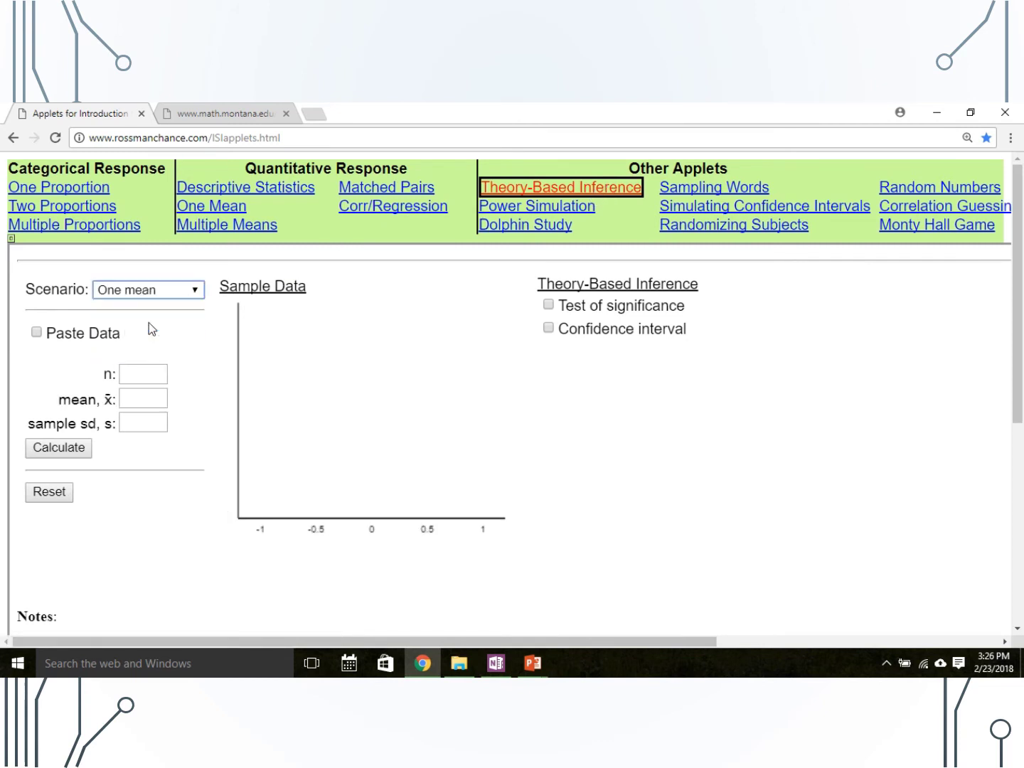
- Enter the sample statistics: n 19, mean 0.272 and sample standard deviation 0.237
click(142, 374)
text(19)
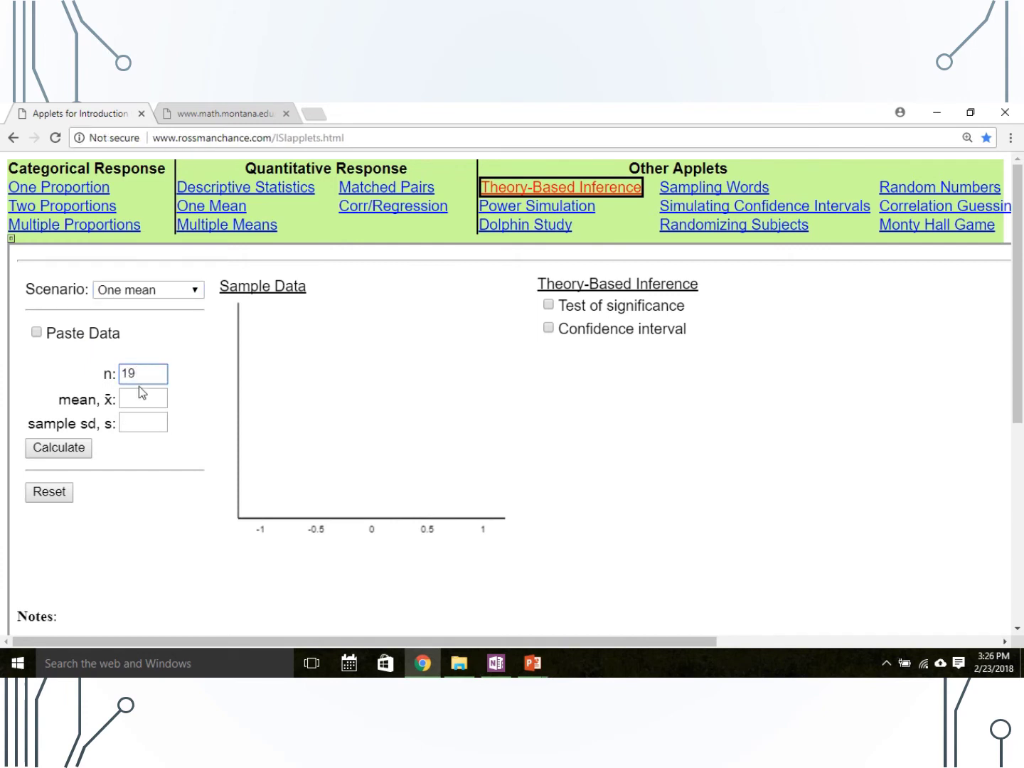
click(140, 401)
text(0.)
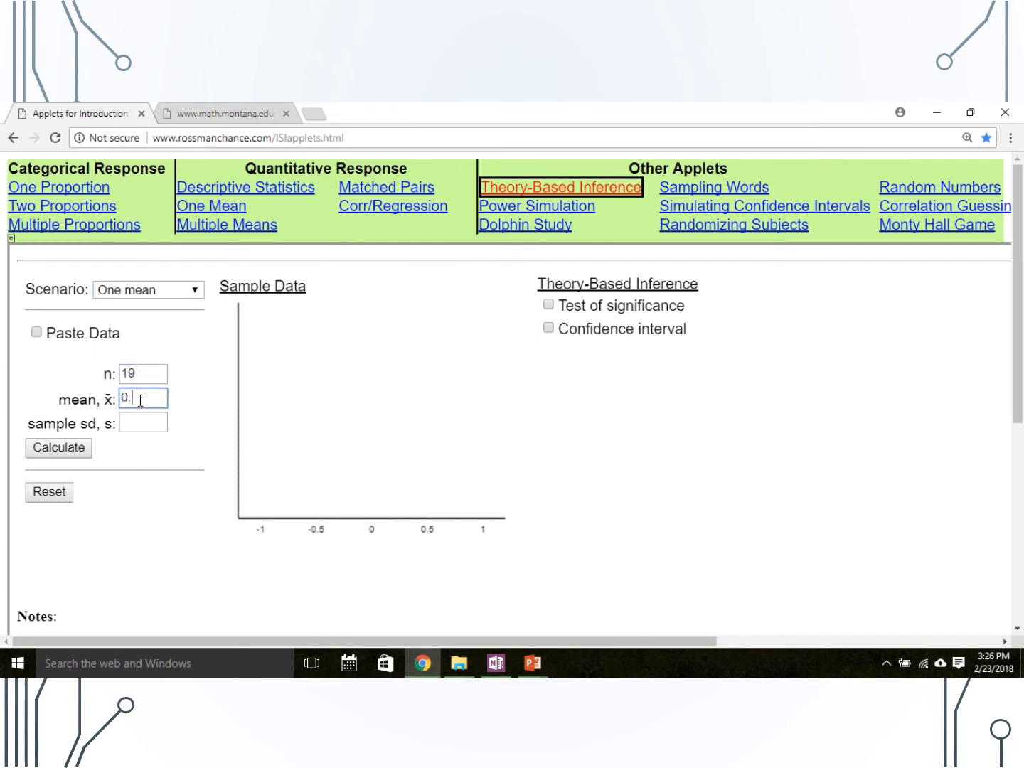
text(272)
click(141, 420)
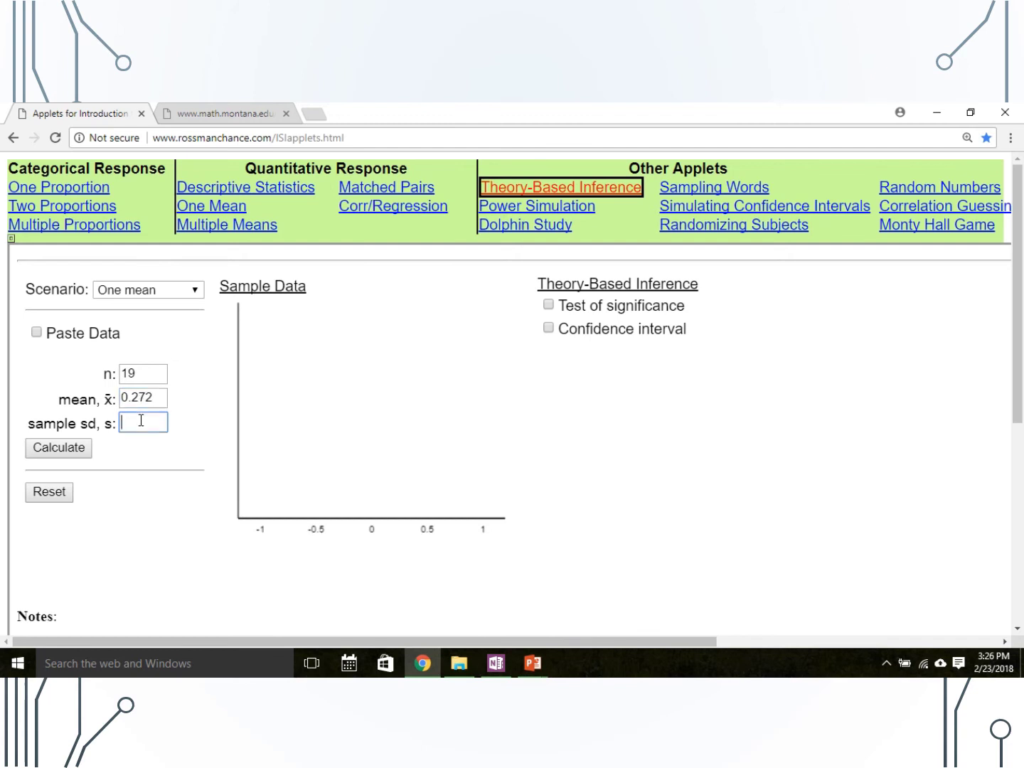
text(0.237)
- Enable data pasting, clear the sample data, paste the copied arsenic values in their place and plot them
click(237, 114)
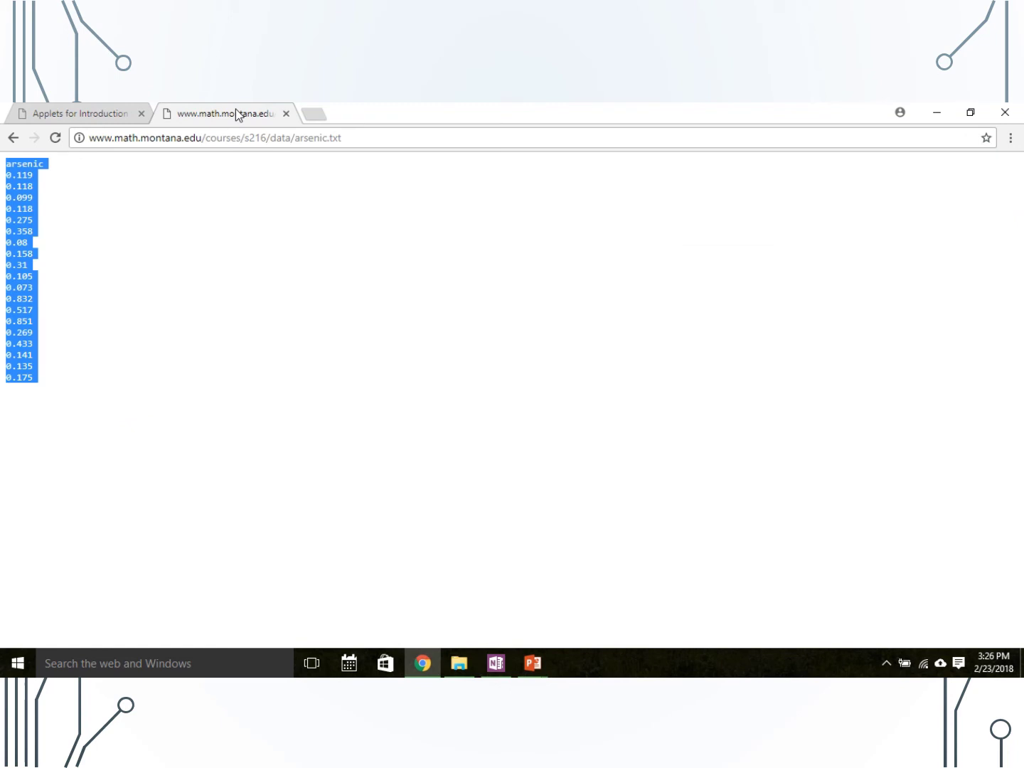
click(71, 111)
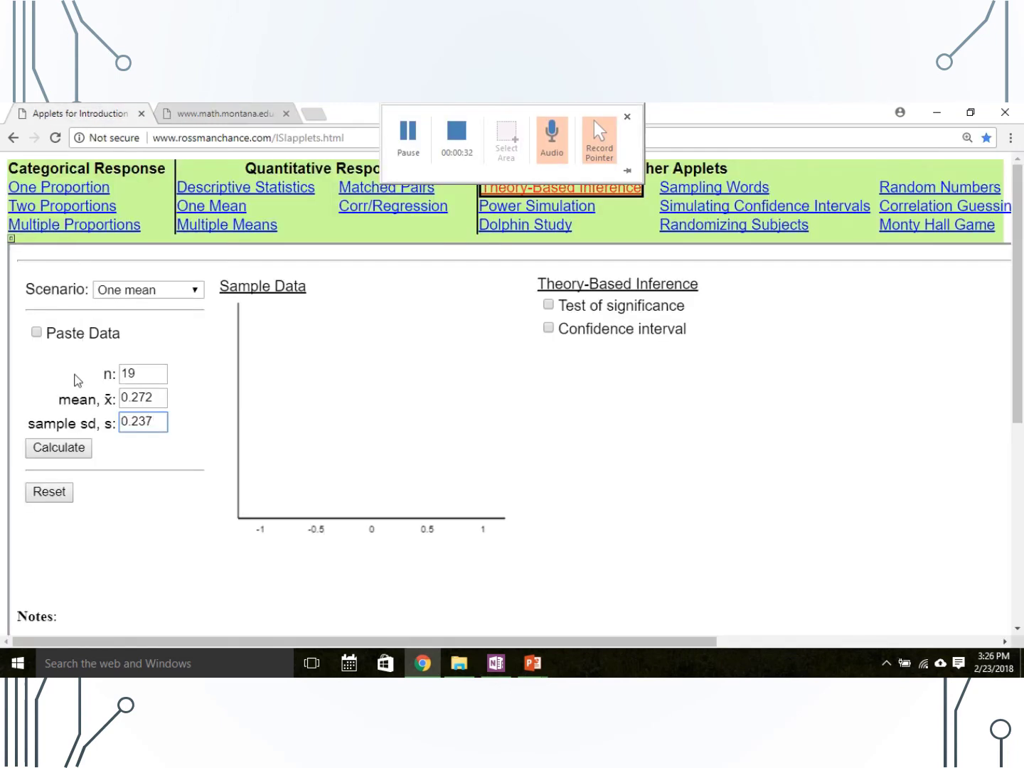
click(36, 333)
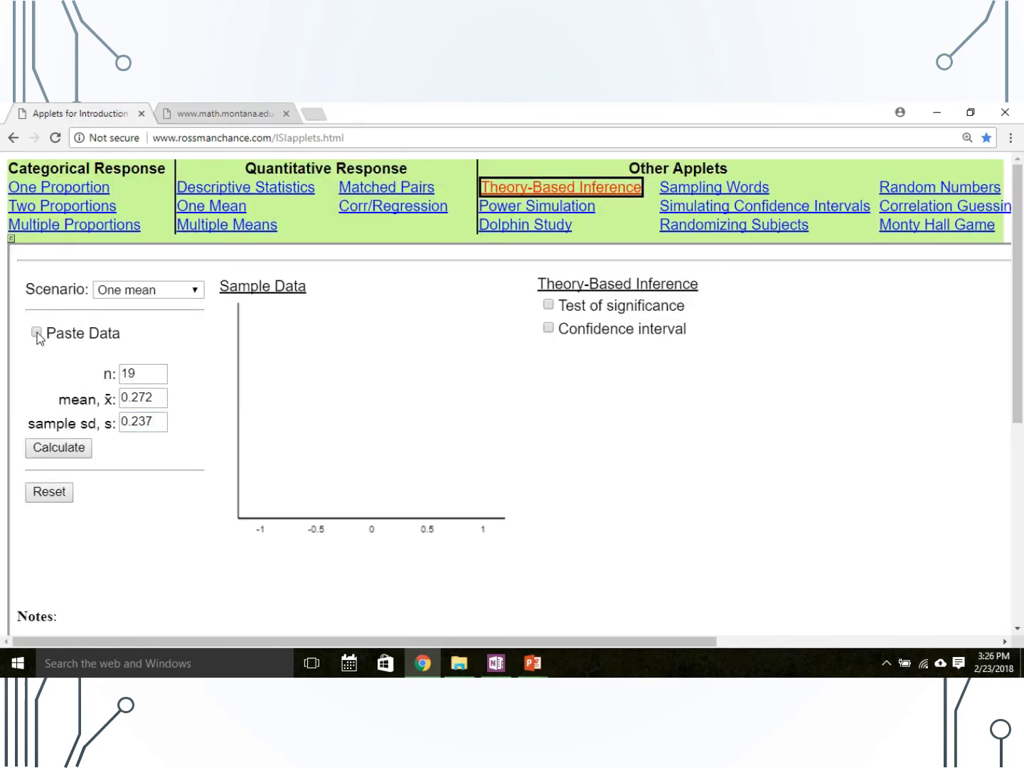
click(116, 558)
click(80, 471)
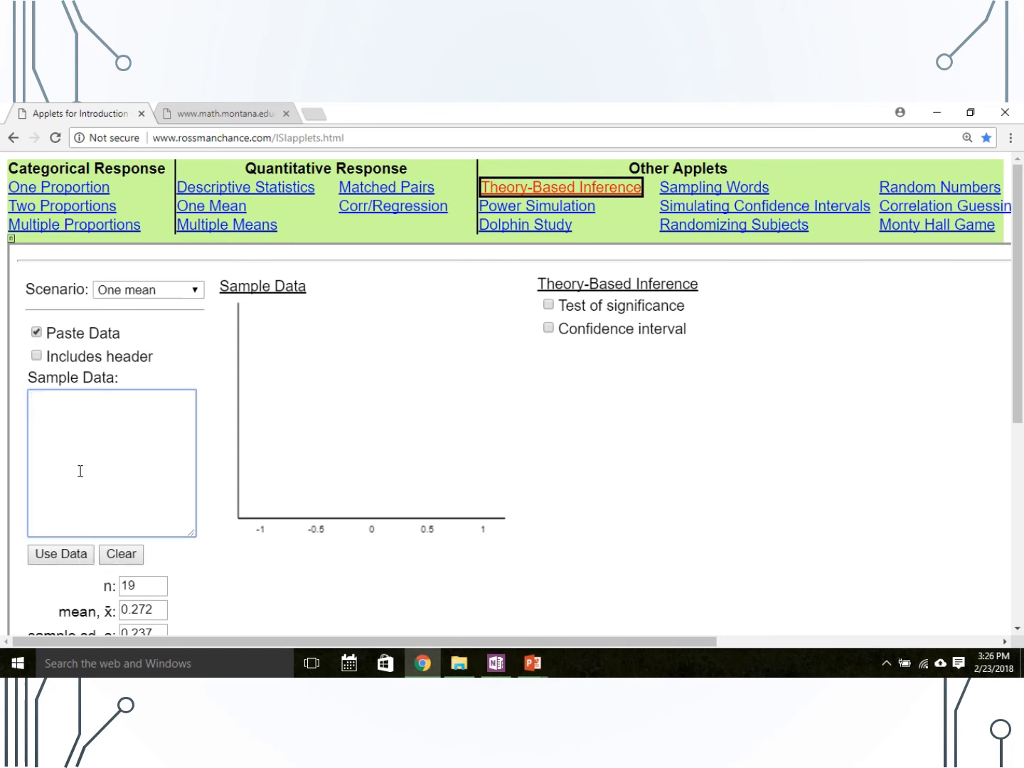
key(ctrl+v)
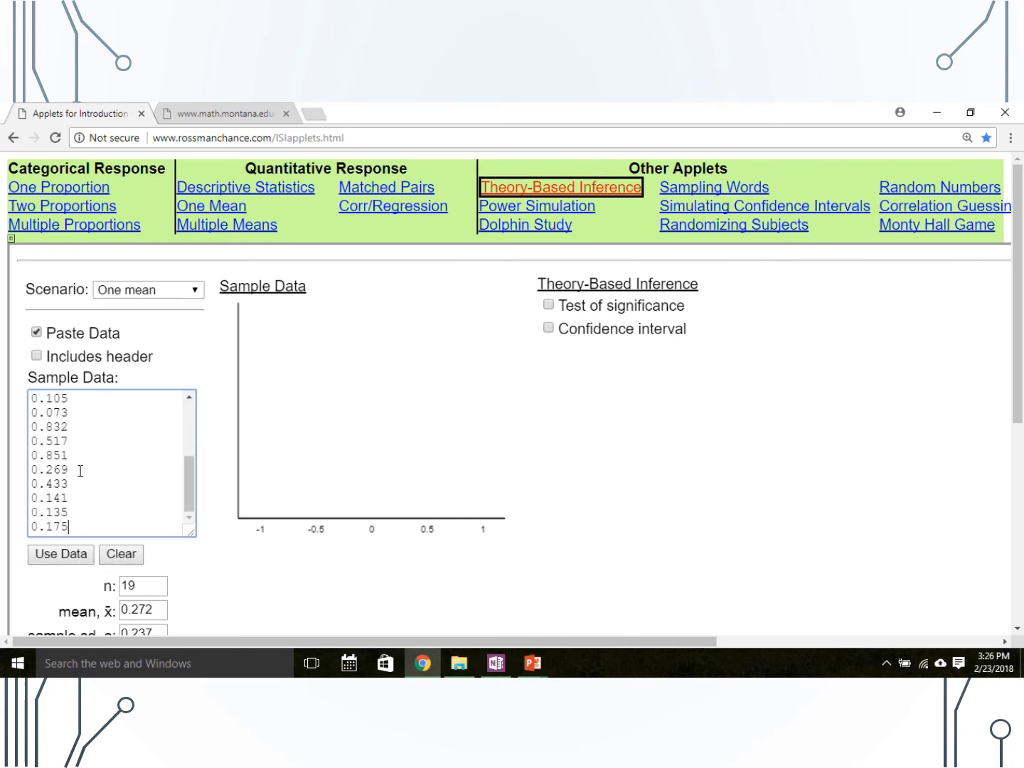
click(60, 557)
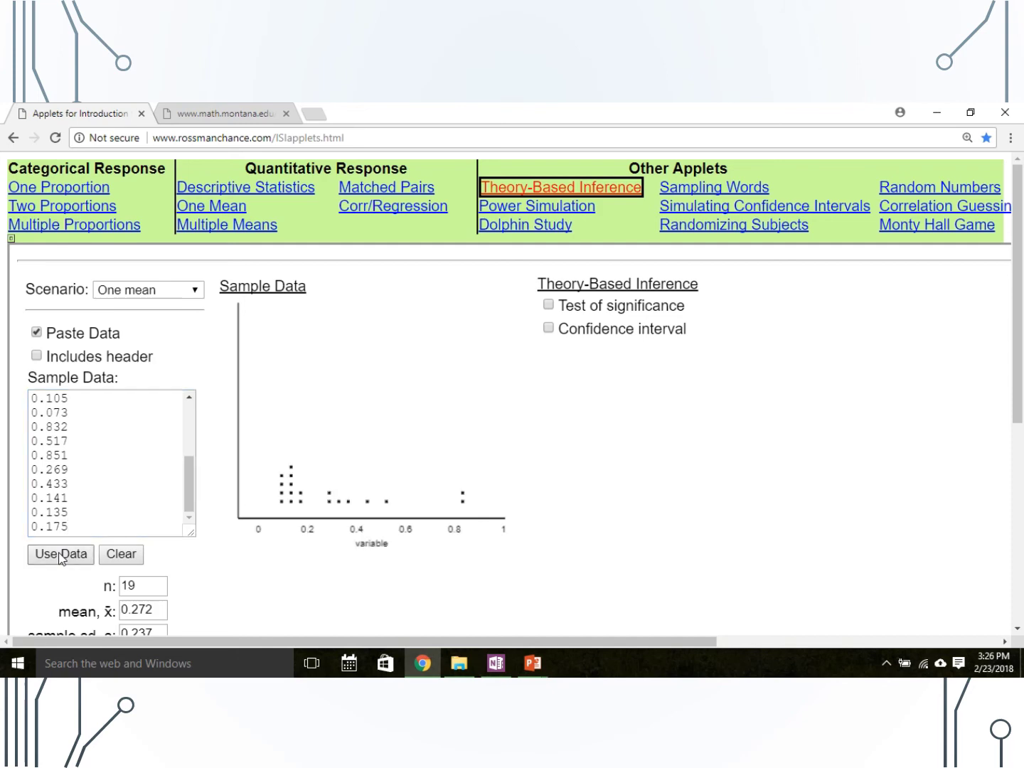
- Enable the test of significance with null mean 0.15 and set the alternative hypothesis to greater than
mouse_move(1016, 297)
mouse_down()
mouse_move(1015, 410)
mouse_move(1015, 297)
mouse_up()
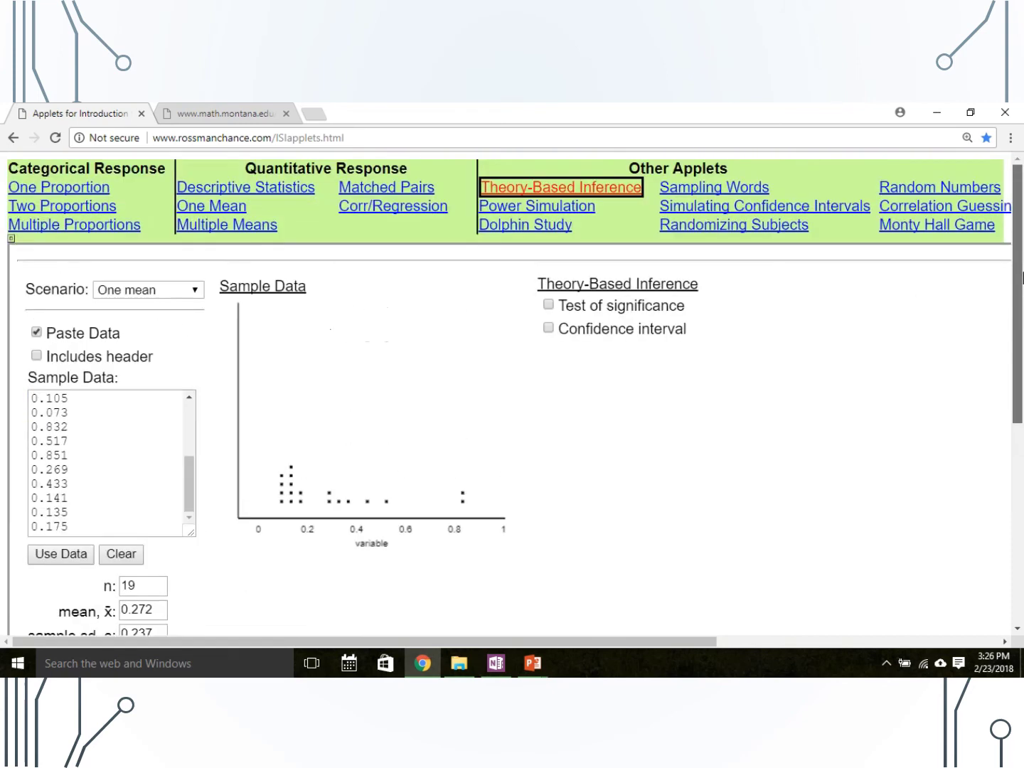
click(548, 305)
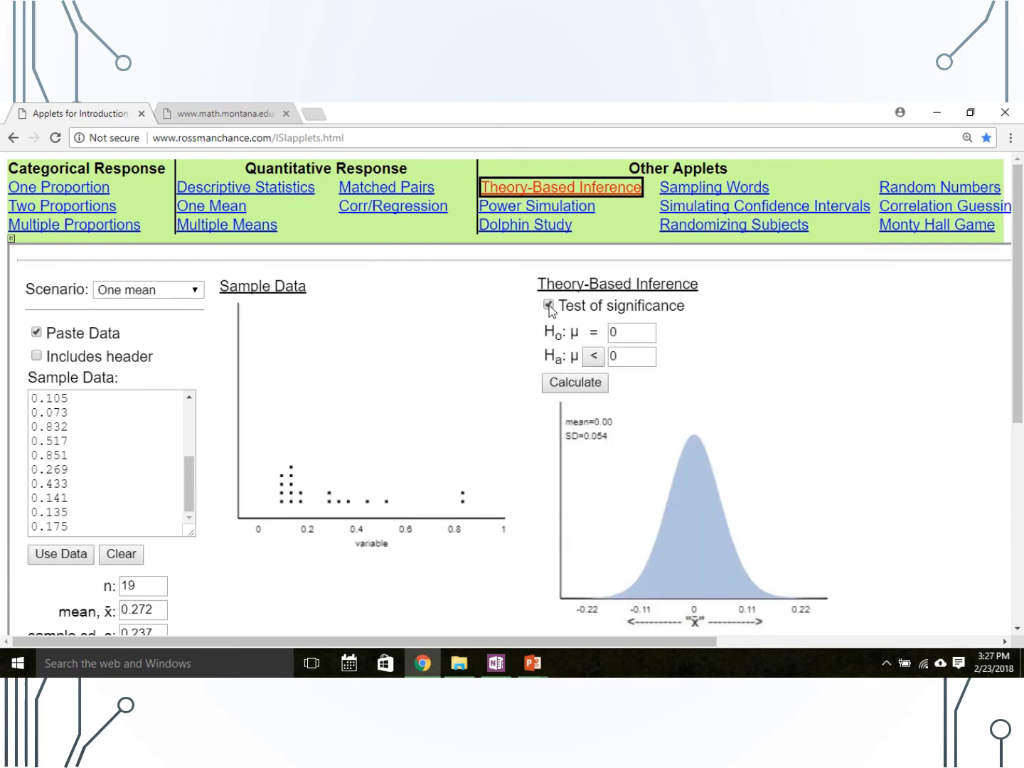
click(629, 332)
text(.15)
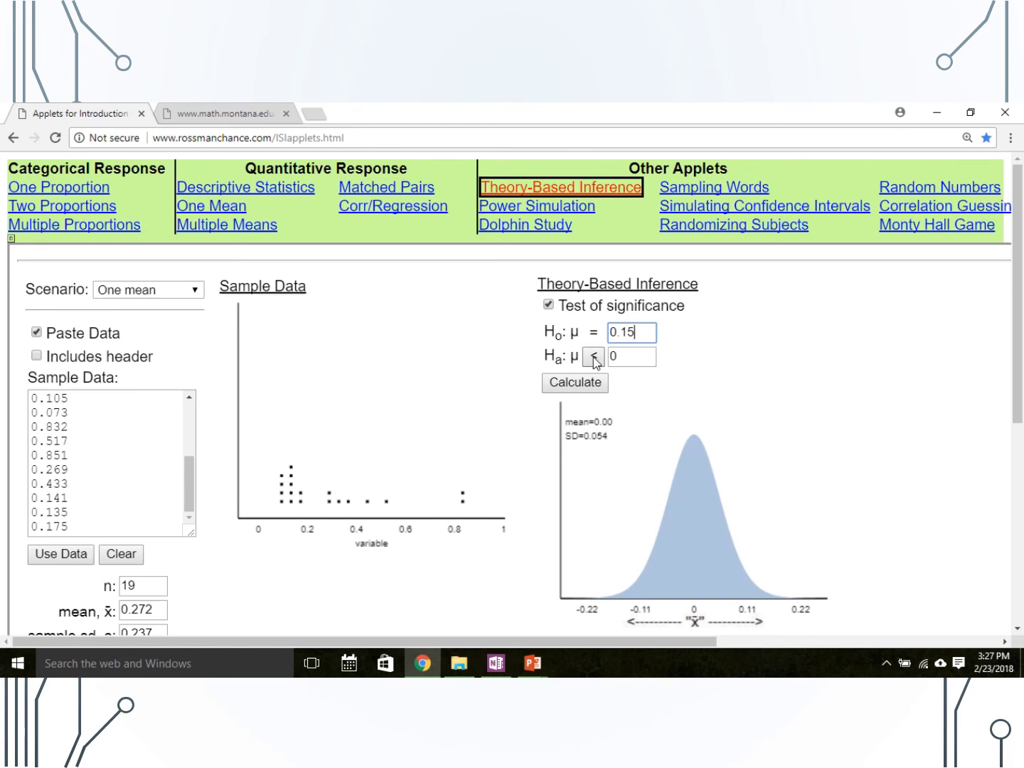
click(596, 361)
click(595, 361)
click(595, 359)
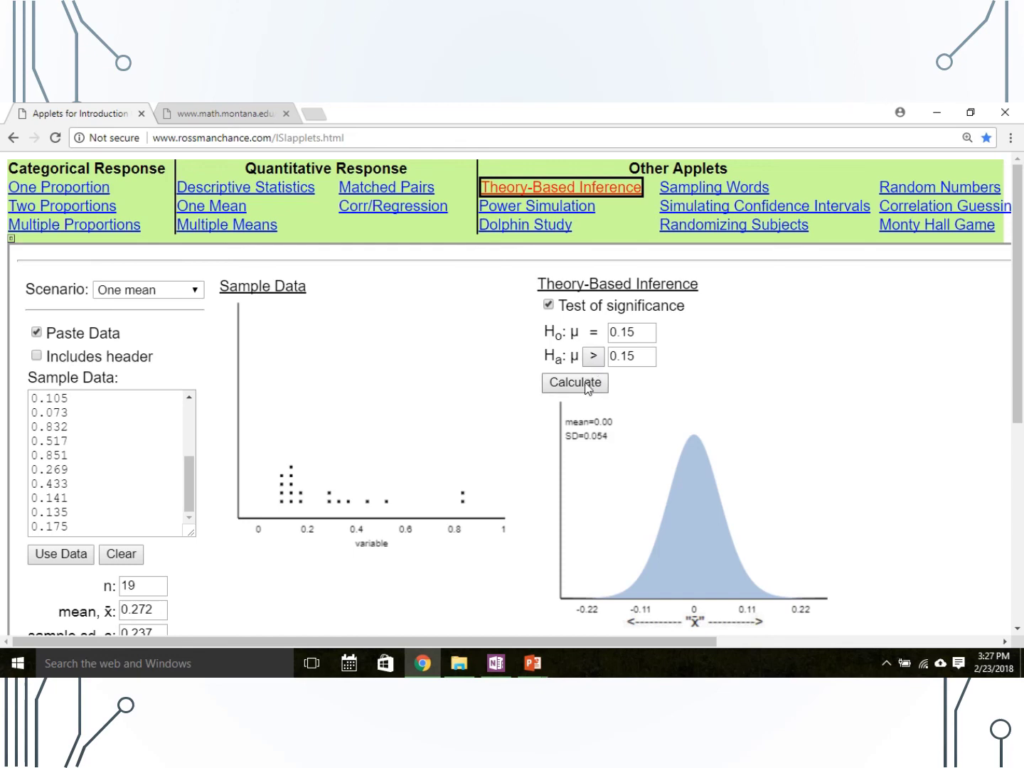
- Calculate the theory-based test and inspect its standardized statistic and p-value below the distribution
click(587, 387)
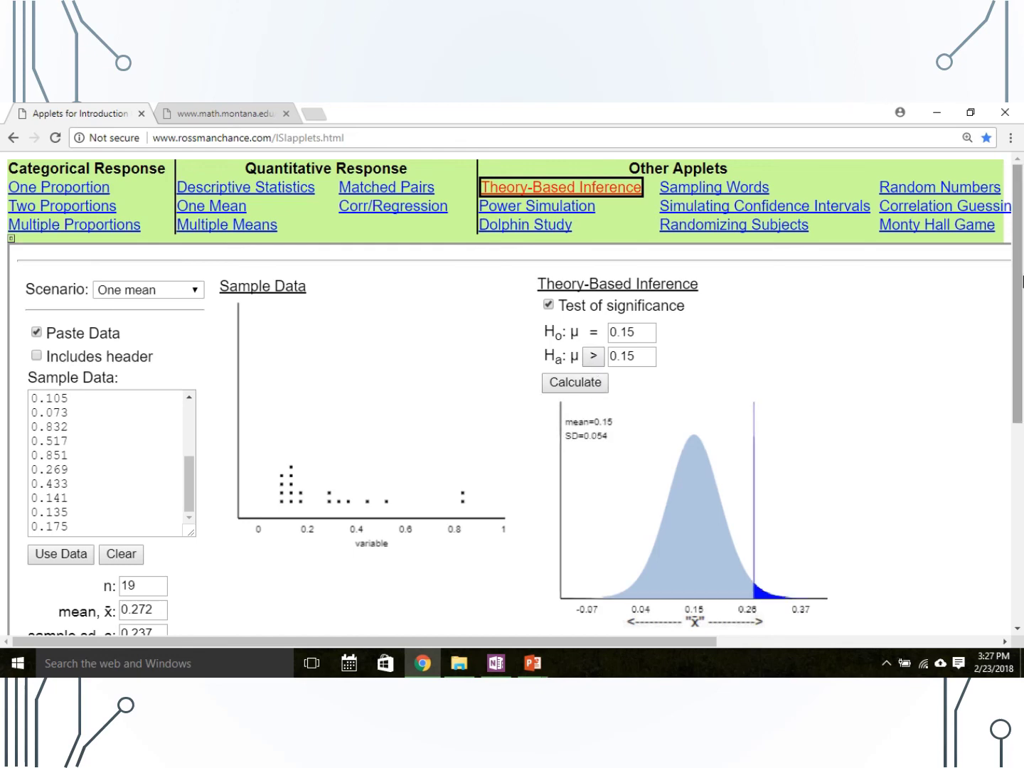
drag(1022, 288, 1014, 373)
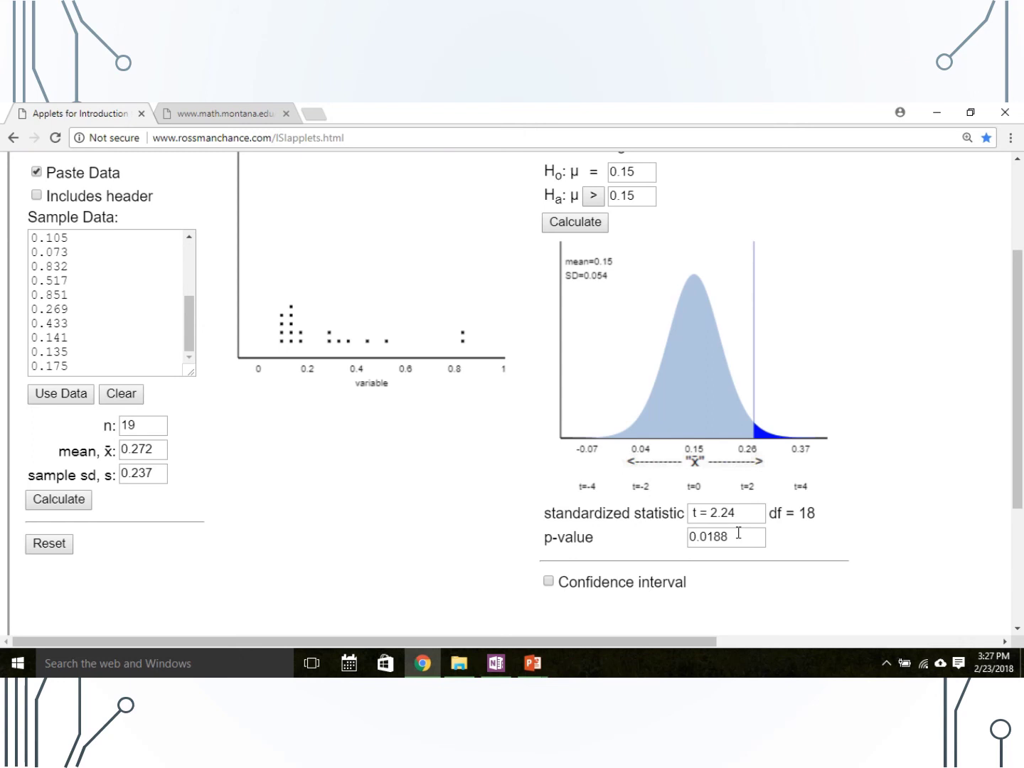
drag(1020, 424, 1022, 396)
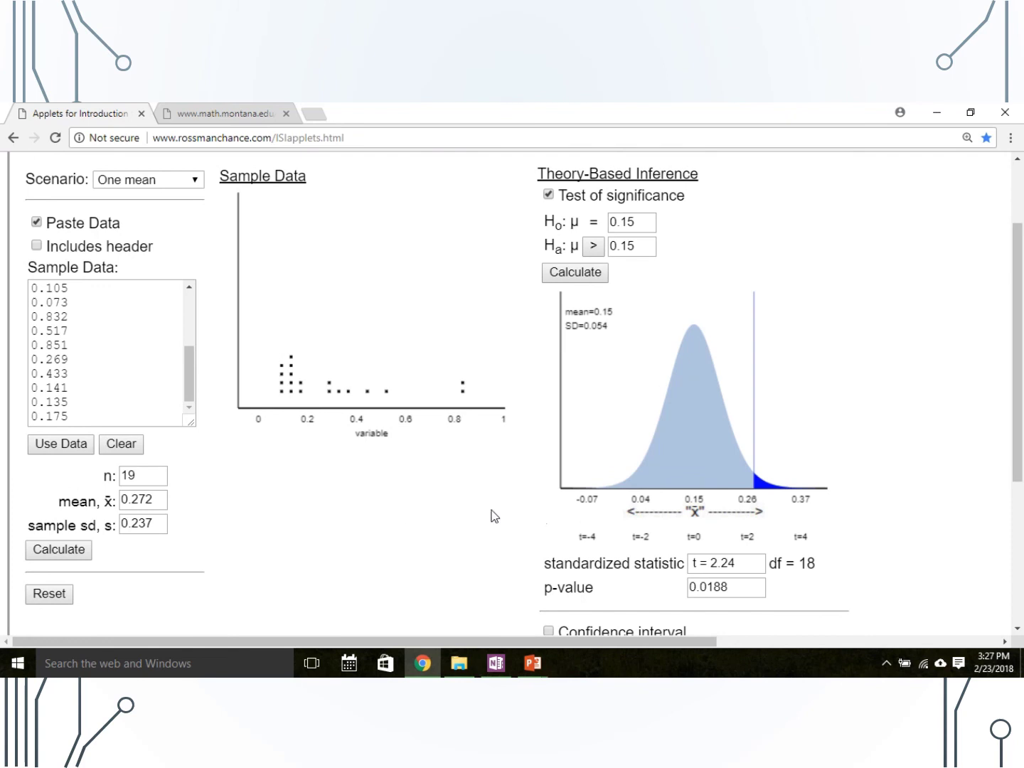